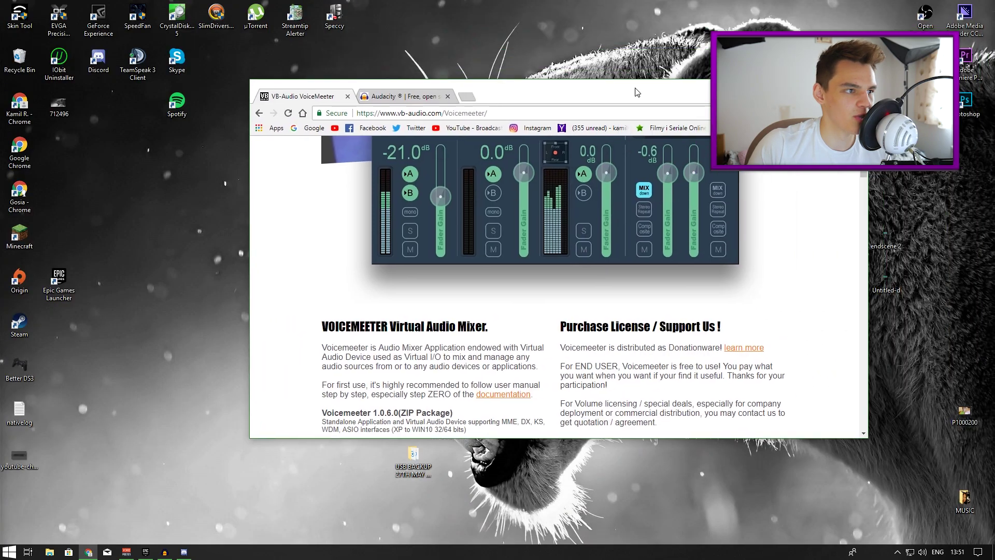
Clear the browser off the desktop and bring up the Voicemeeter mixer window in the middle of the desktop
click(406, 150)
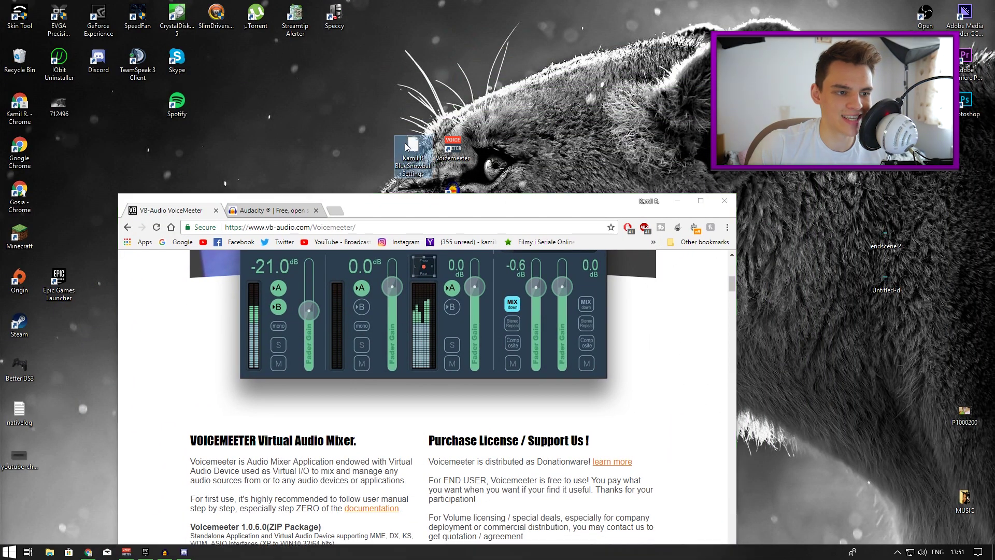
drag(399, 110, 565, 178)
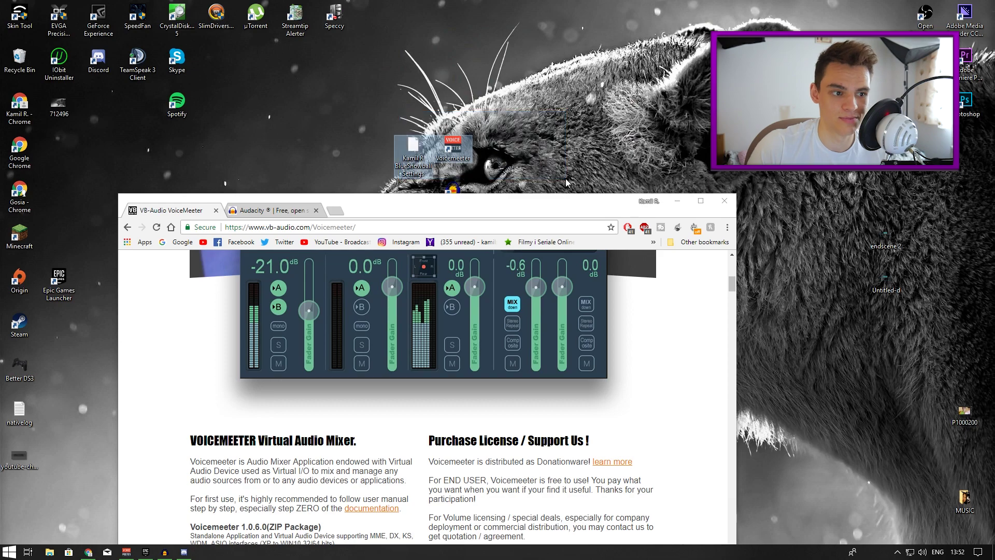
click(677, 200)
click(684, 140)
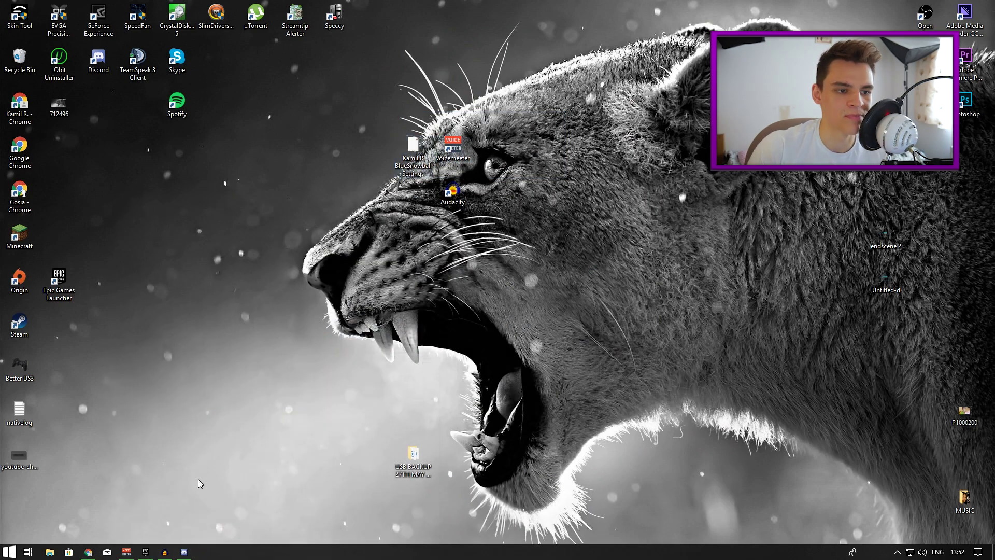
click(128, 556)
drag(346, 148, 590, 143)
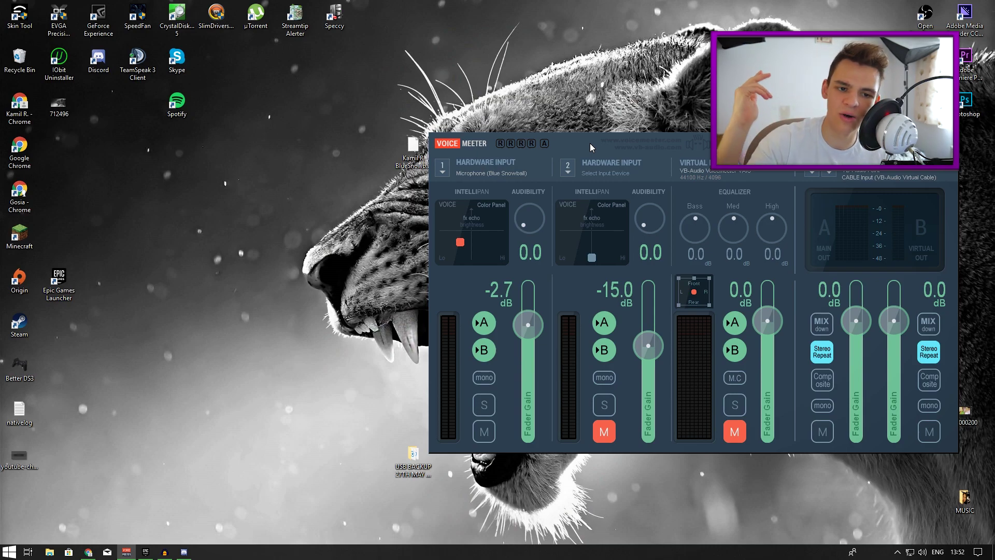
drag(590, 143, 221, 258)
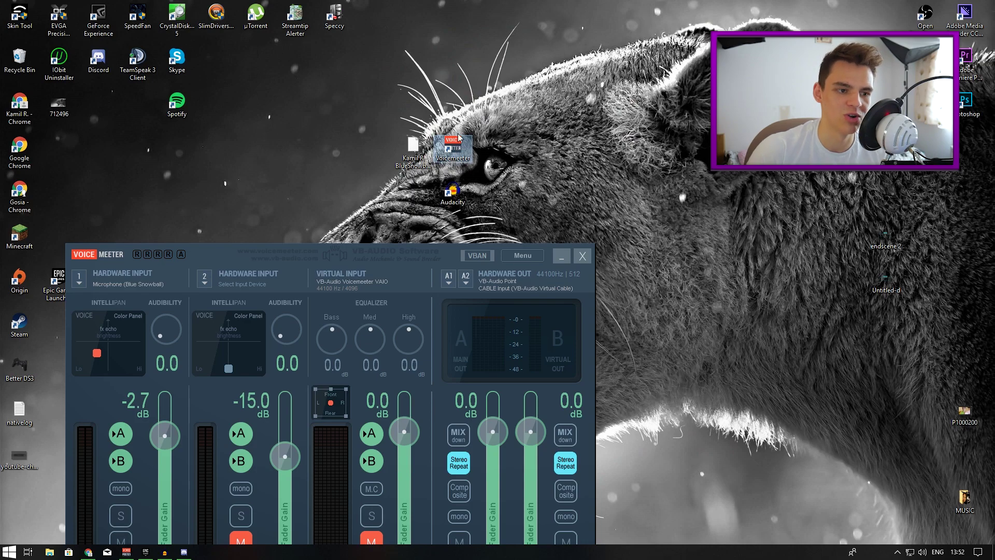
drag(373, 246, 583, 185)
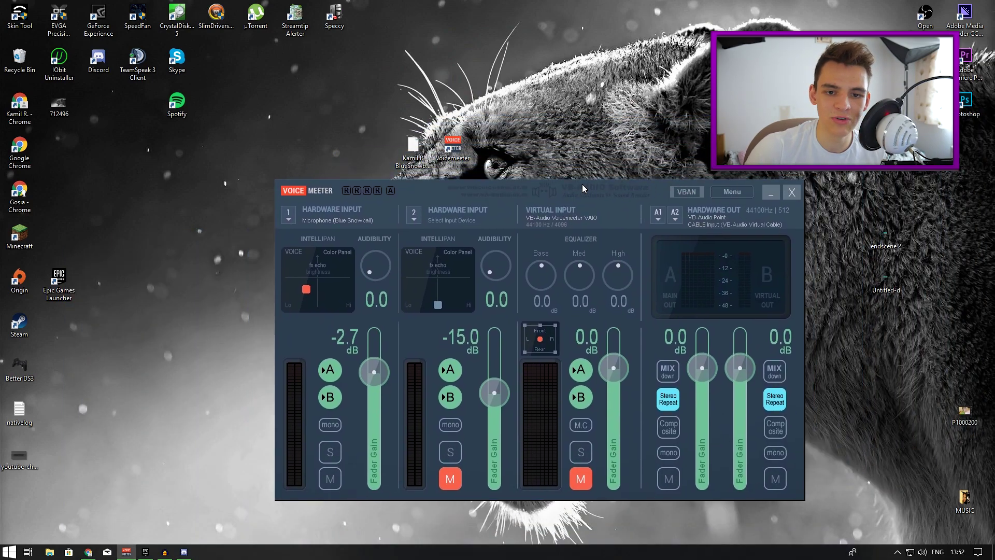
Load the saved BlueSnowball settings file from the Desktop into Voicemeeter
click(731, 192)
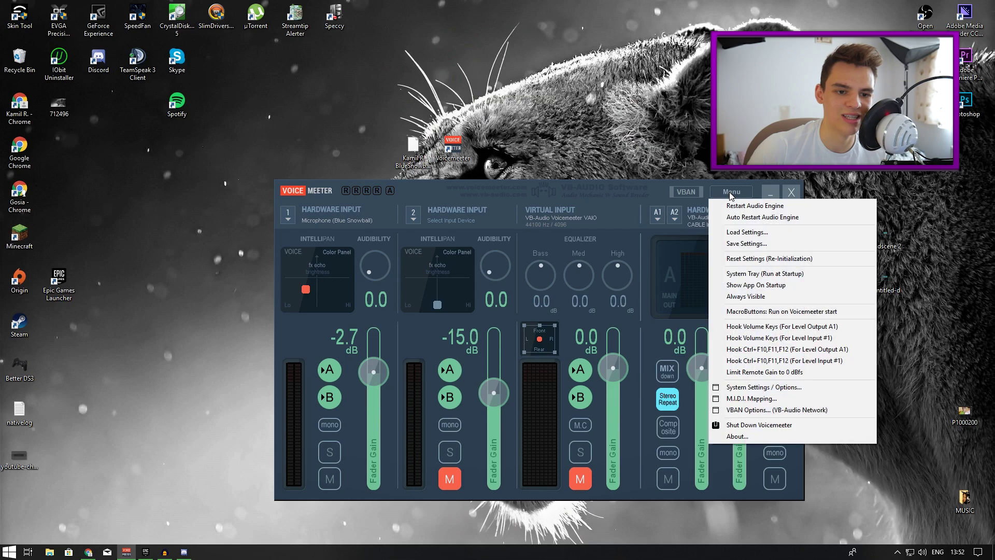
click(736, 238)
drag(615, 190, 719, 197)
click(613, 268)
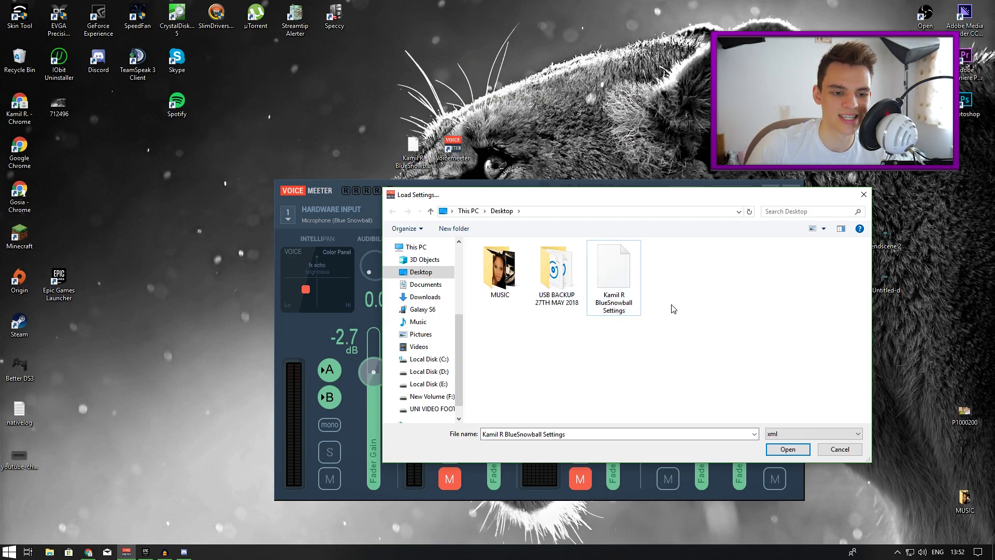
click(787, 449)
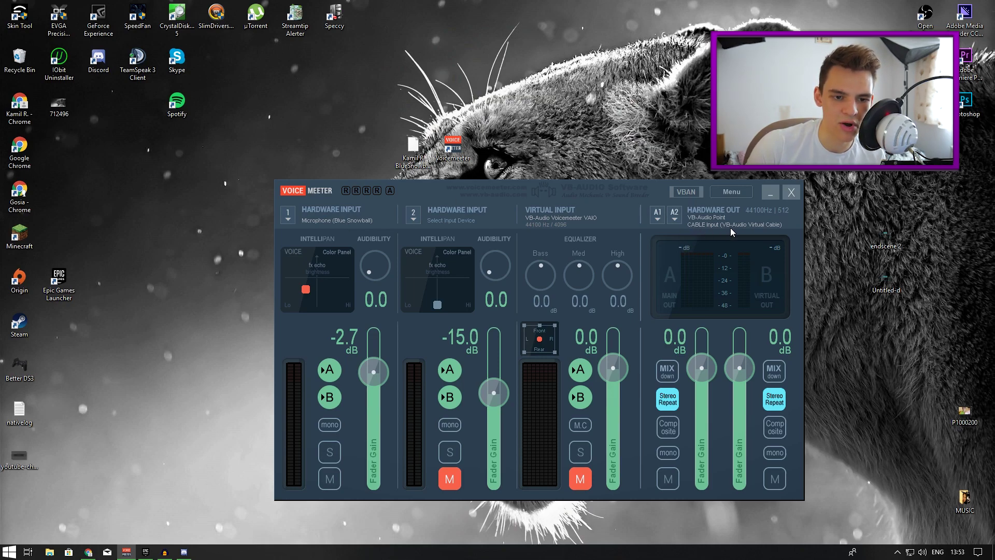
Check the device list of hardware output A1 for the KS: VB-Audio Point option
click(657, 217)
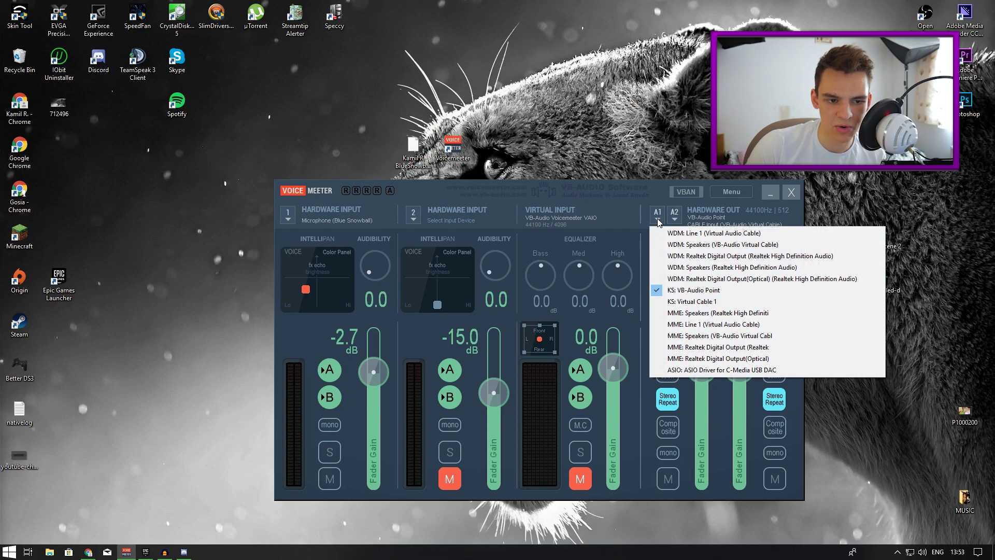
click(676, 222)
click(658, 217)
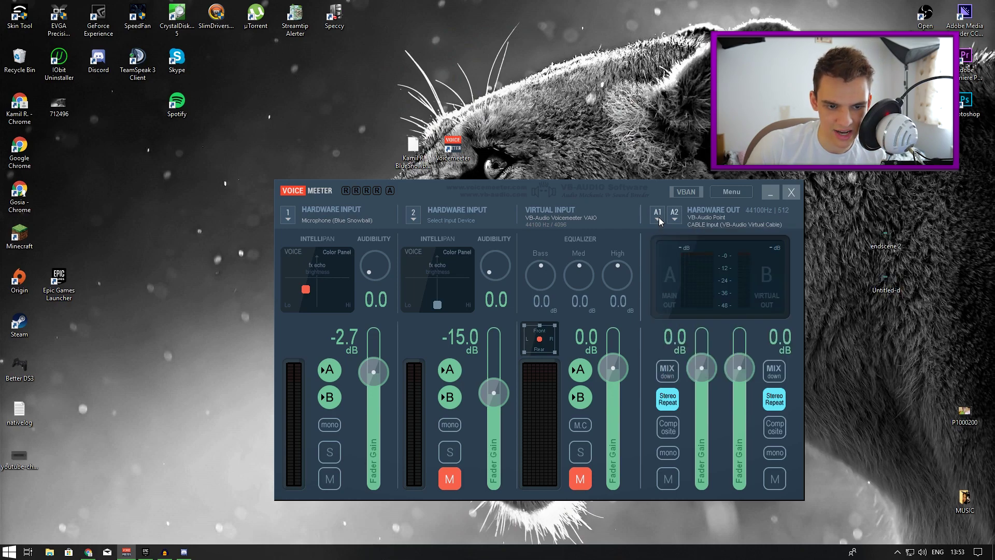
click(658, 217)
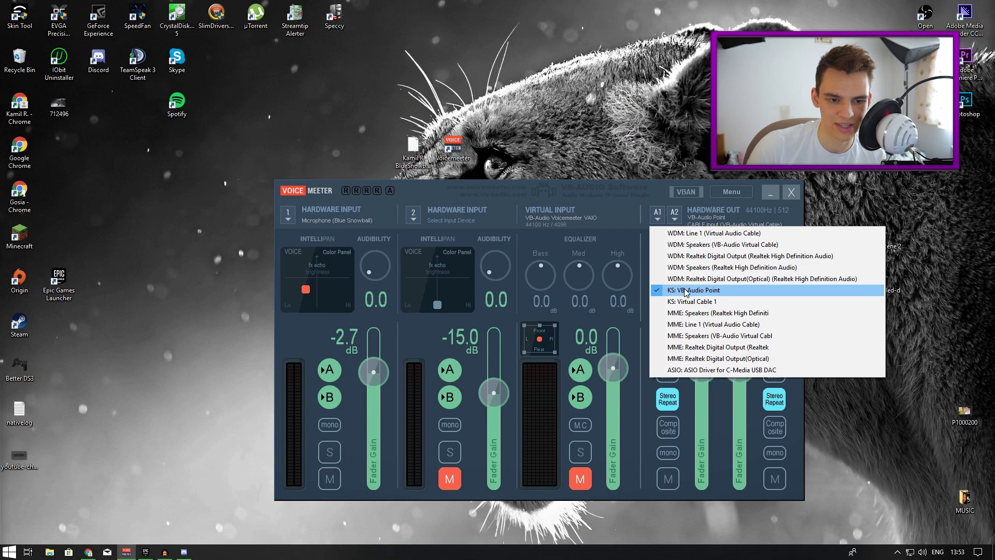
click(624, 190)
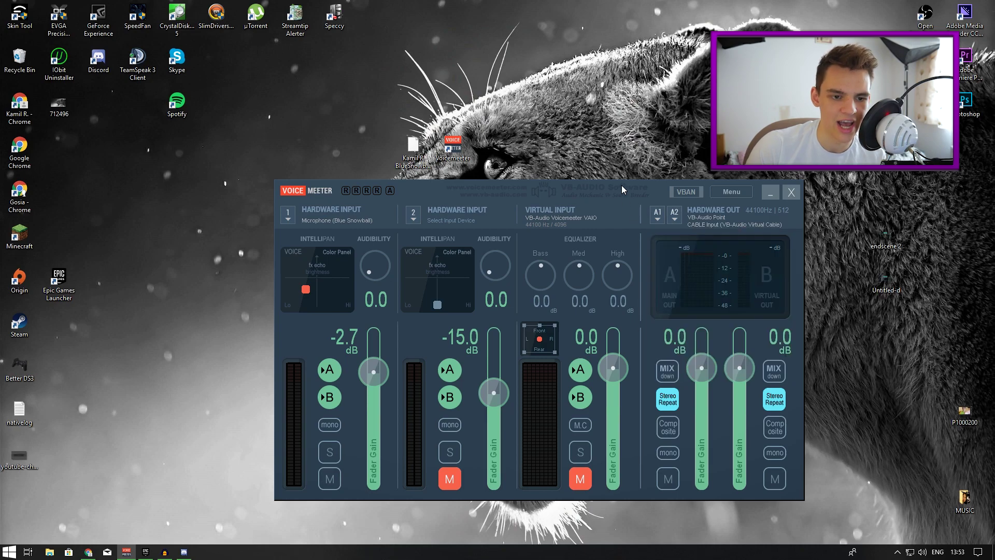
Switch to the browser and look over the Audacity website's home page down to its download section
click(770, 195)
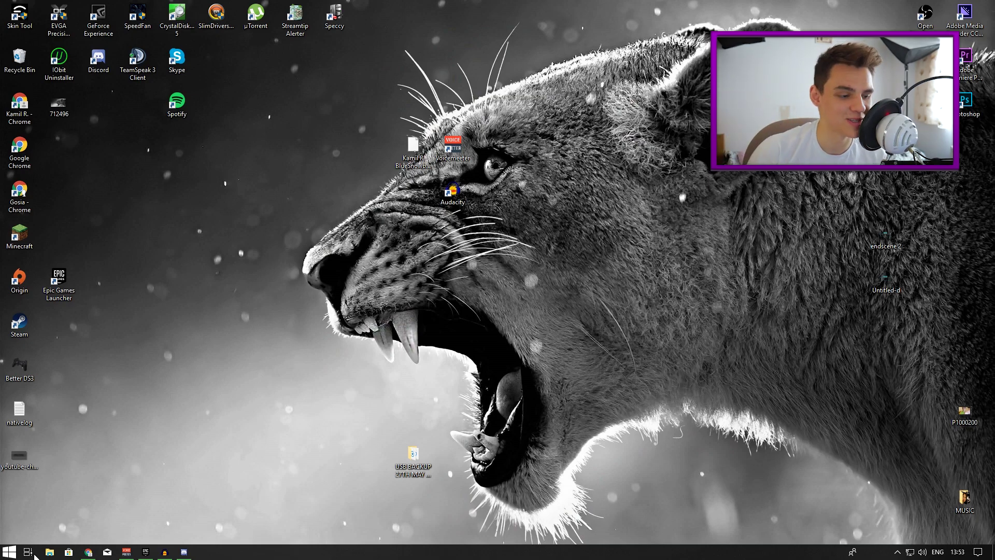
click(88, 552)
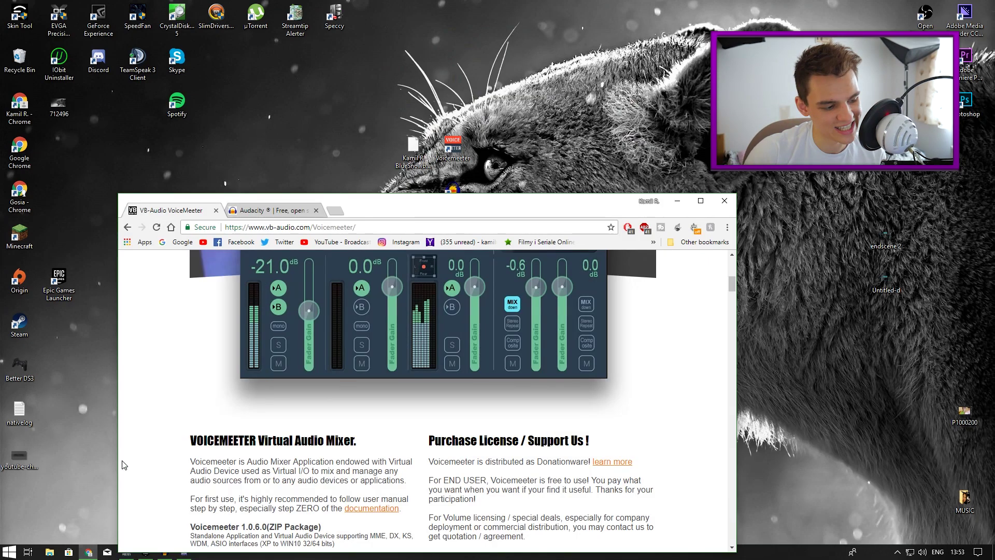
click(270, 212)
drag(274, 200, 368, 57)
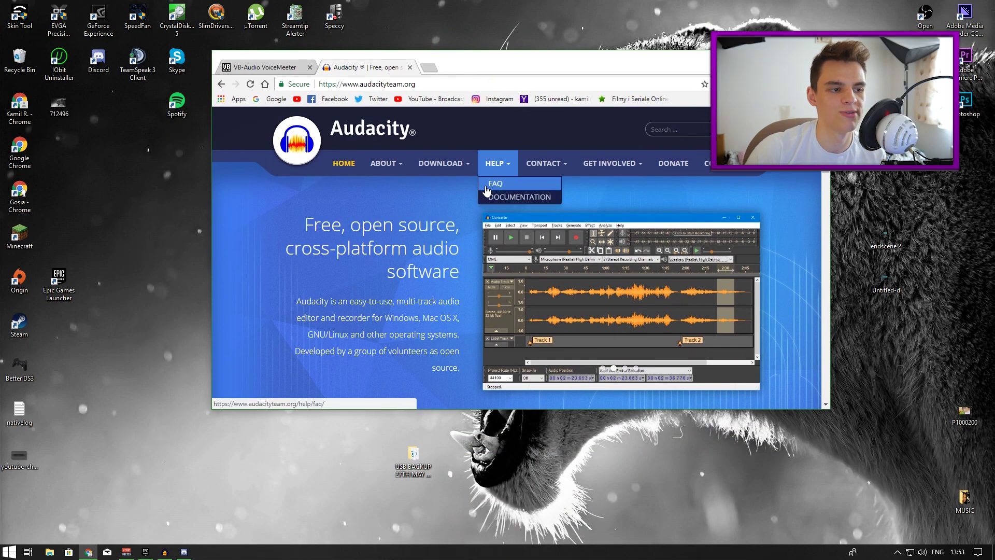
scroll(565, 237, down, 5)
scroll(648, 230, up, 5)
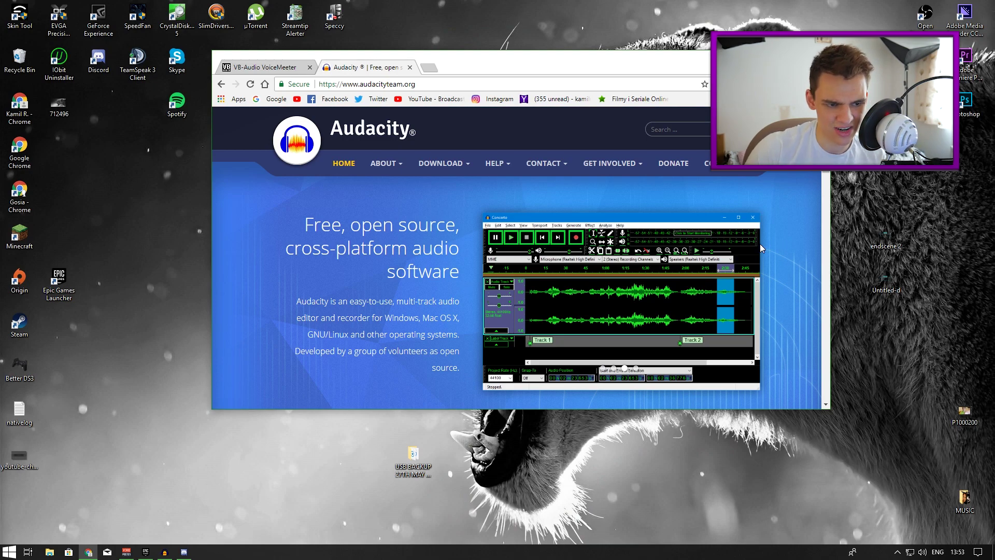
scroll(736, 254, down, 3)
scroll(721, 261, up, 2)
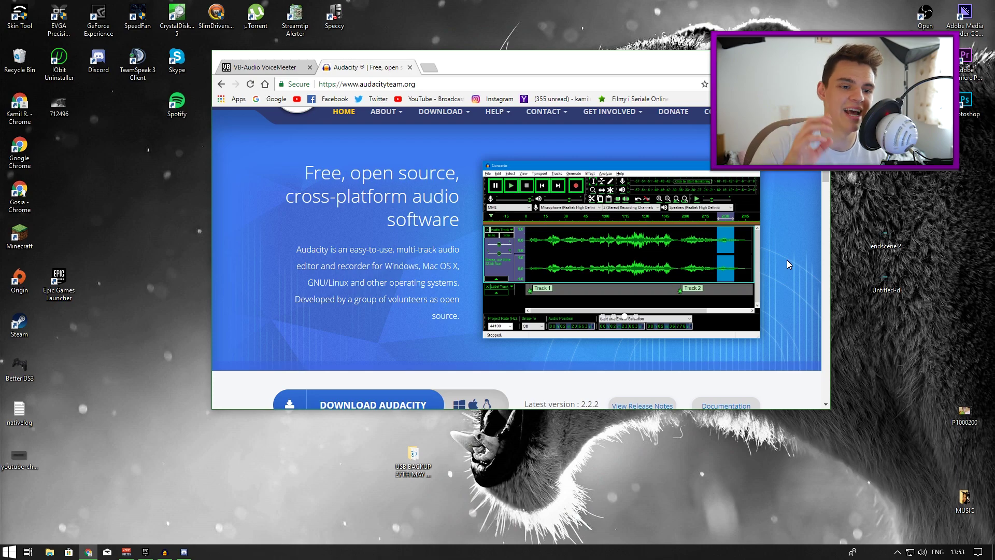
scroll(787, 265, down, 5)
scroll(788, 265, up, 3)
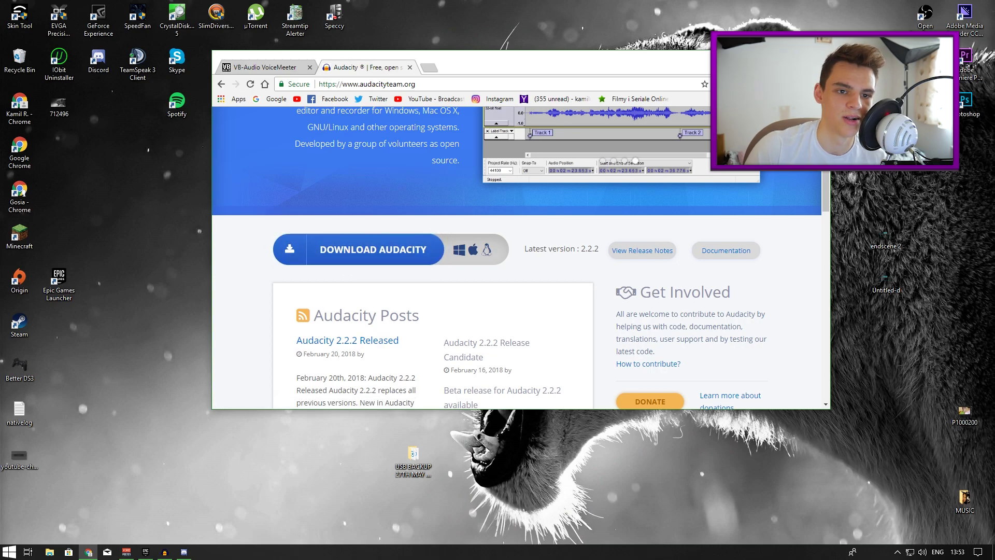
Show the desktop and switch to Audacity with the fortnite project open
key(super+d)
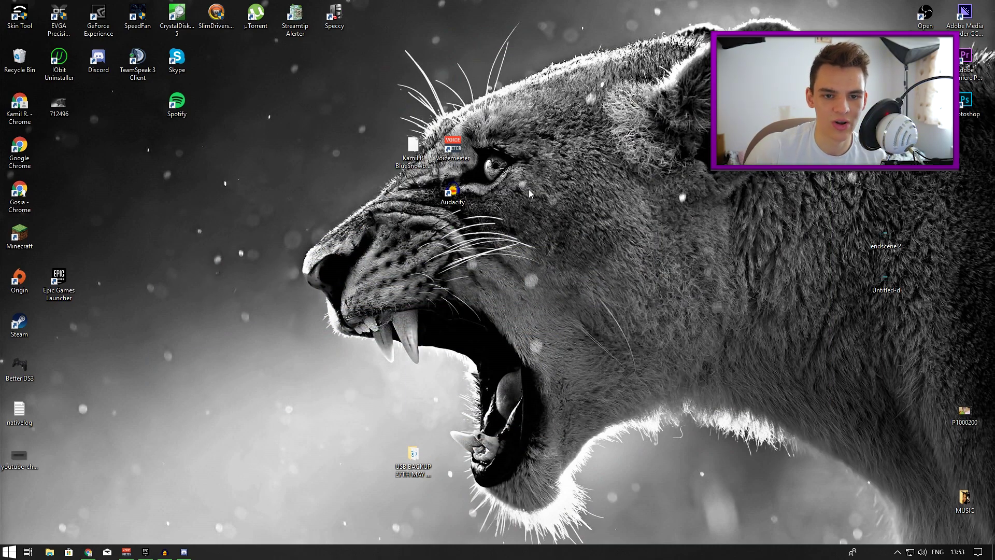
double_click(456, 203)
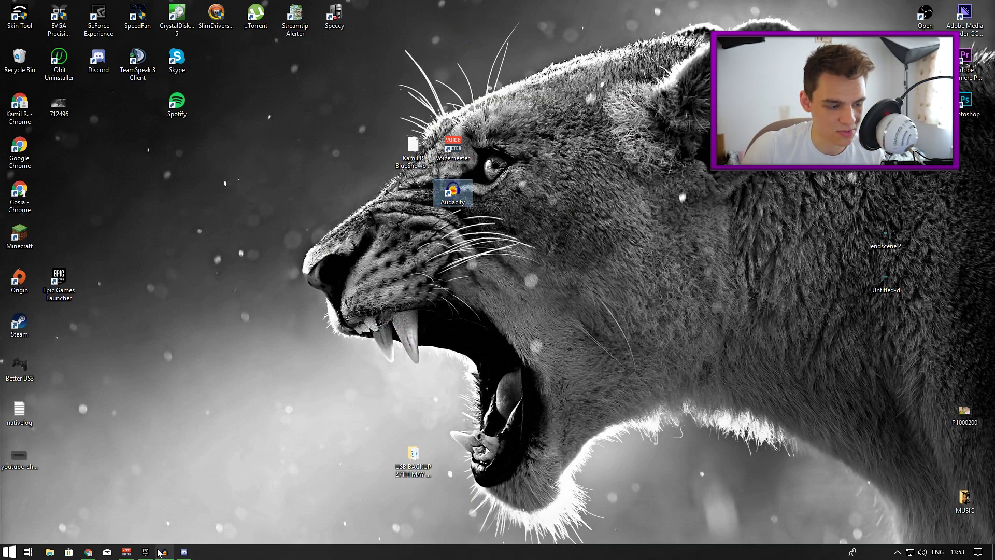
drag(502, 143, 532, 136)
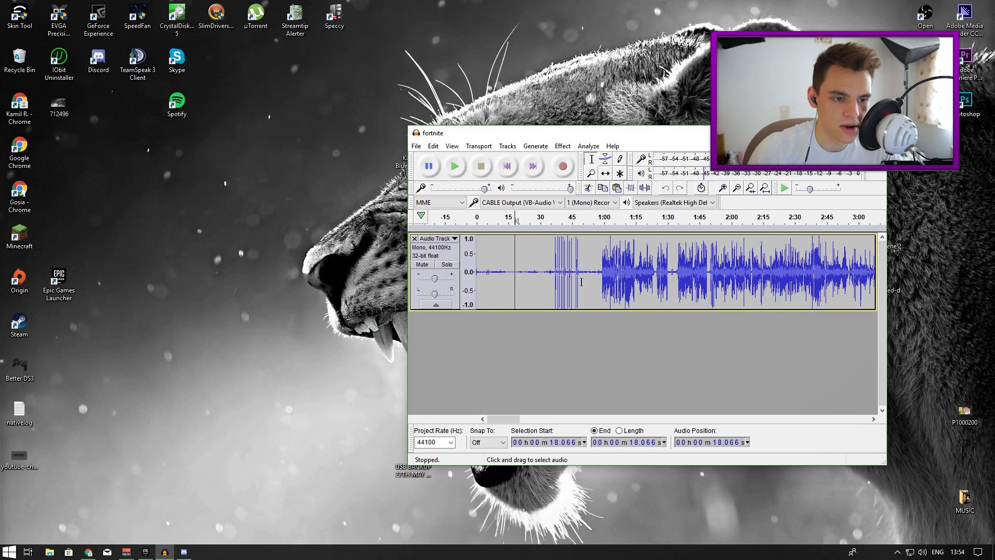
Select the VB-Audio CABLE Output as Audacity's recording device, glancing at the Voicemeeter mixer in between
click(522, 203)
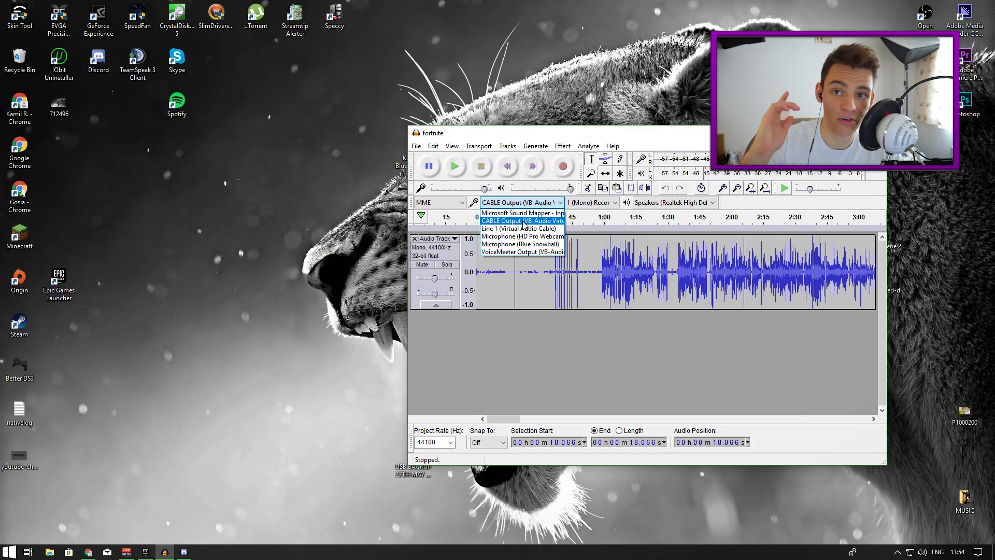
click(126, 551)
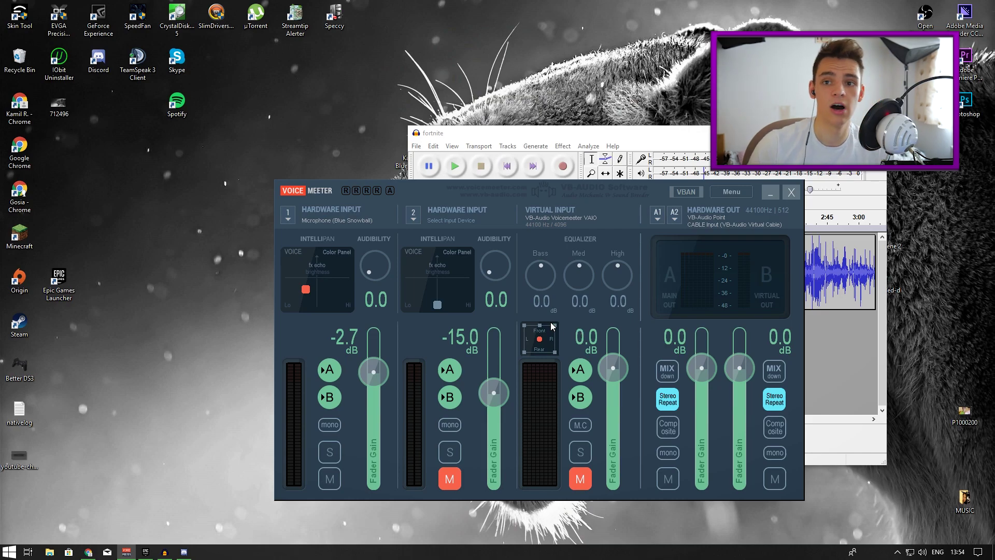
click(770, 192)
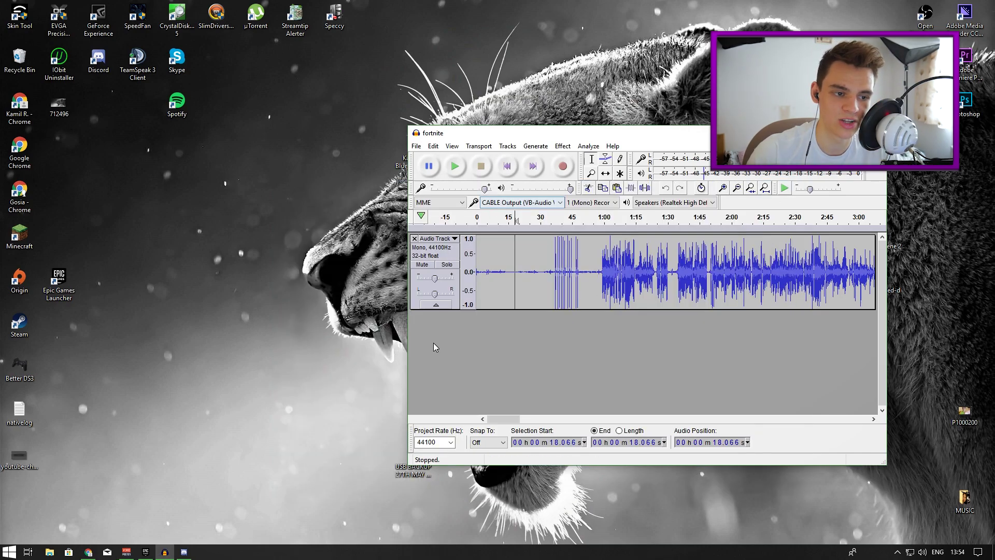
click(522, 204)
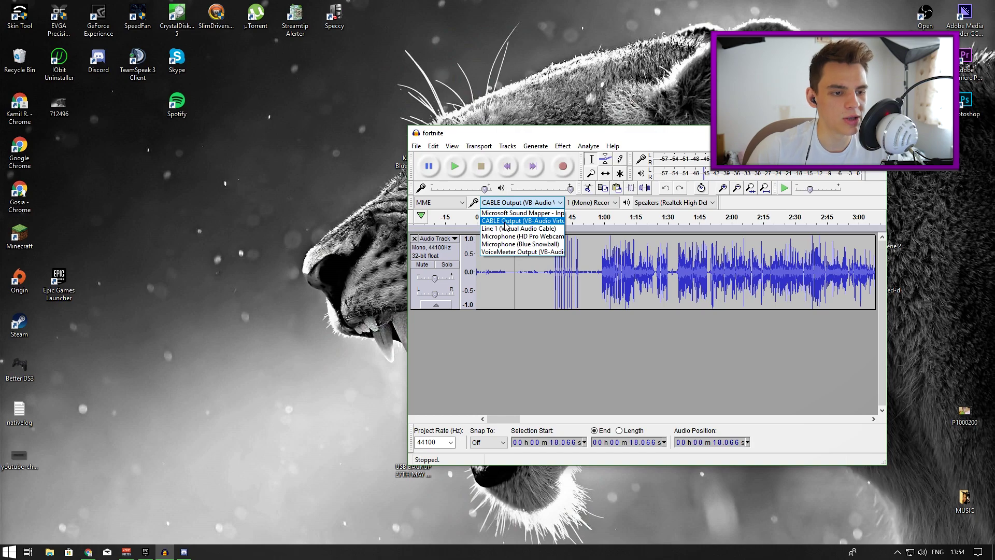
click(507, 223)
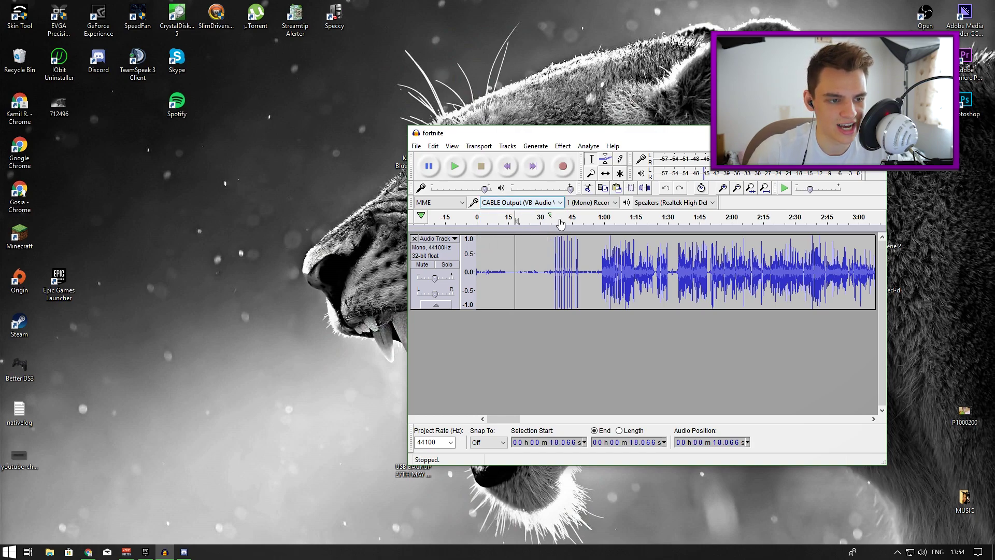
Set Audacity's recording channels to 1 (Mono) Recording Channel and its playback device to the Realtek speakers
click(586, 206)
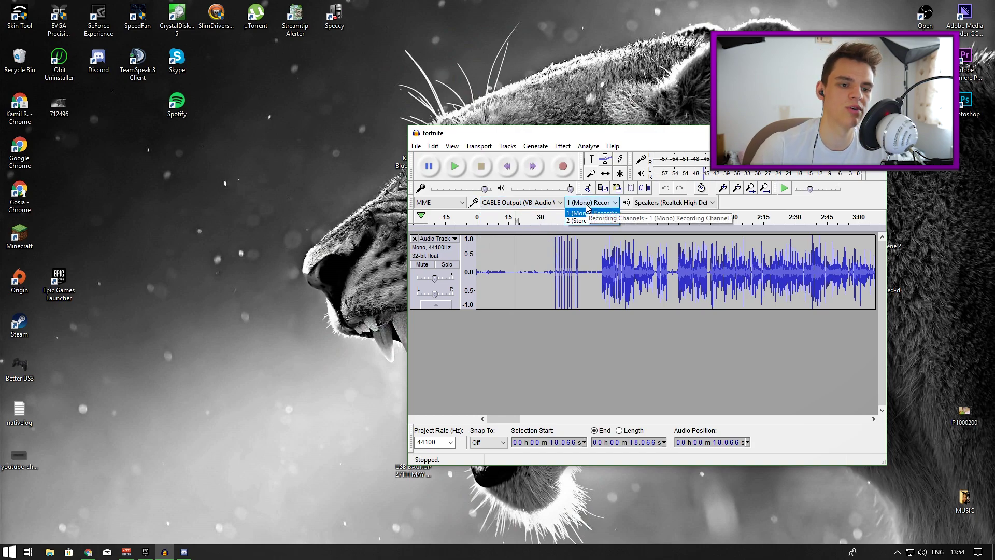
click(580, 212)
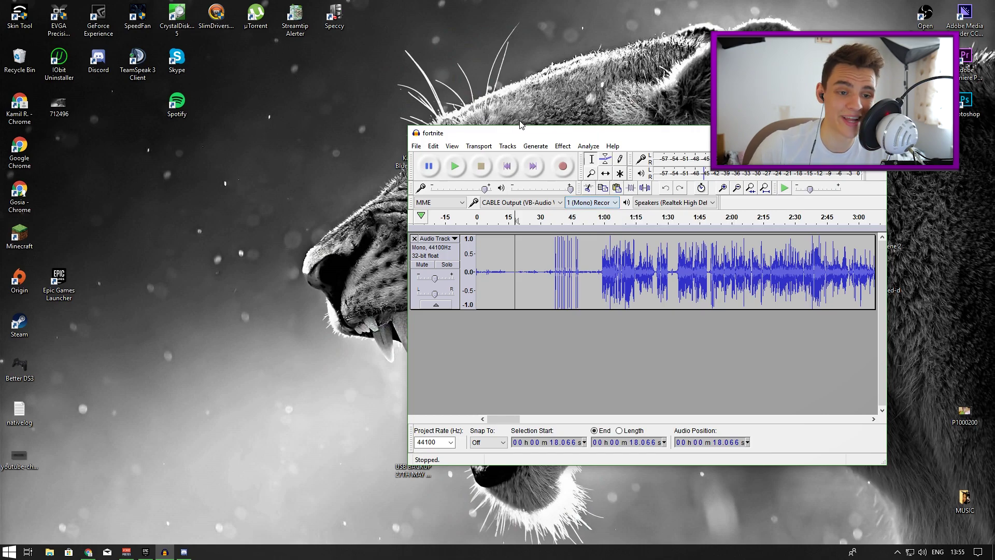
drag(568, 127, 479, 122)
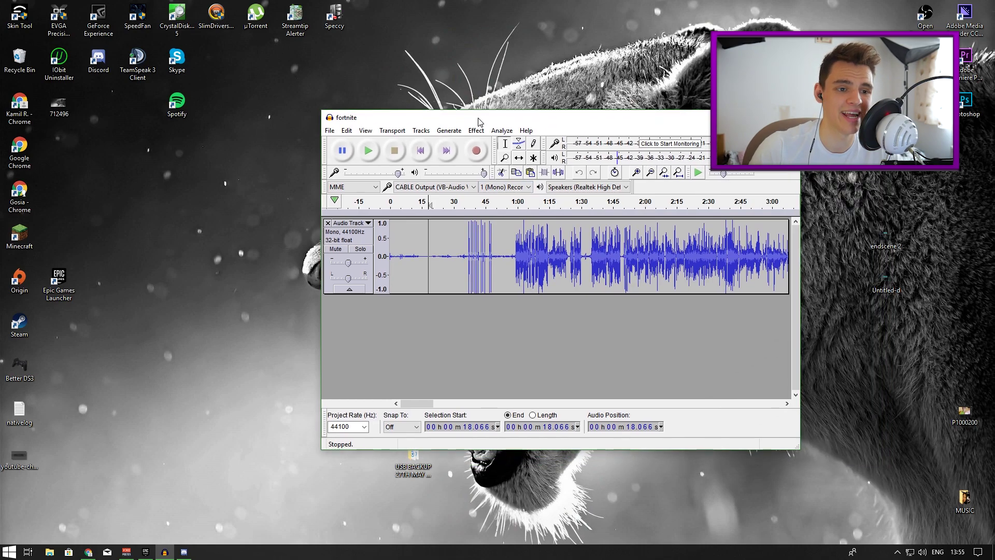
click(517, 188)
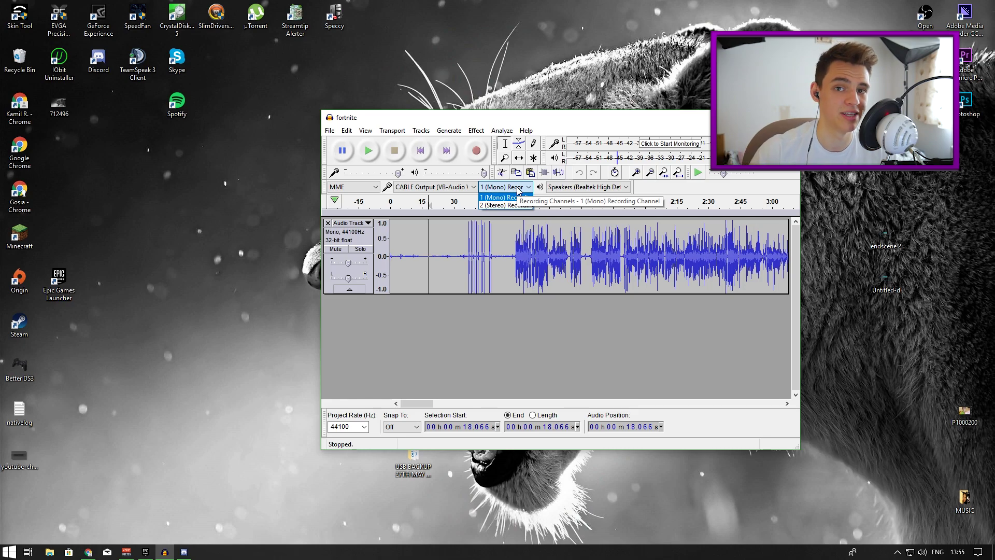
click(509, 199)
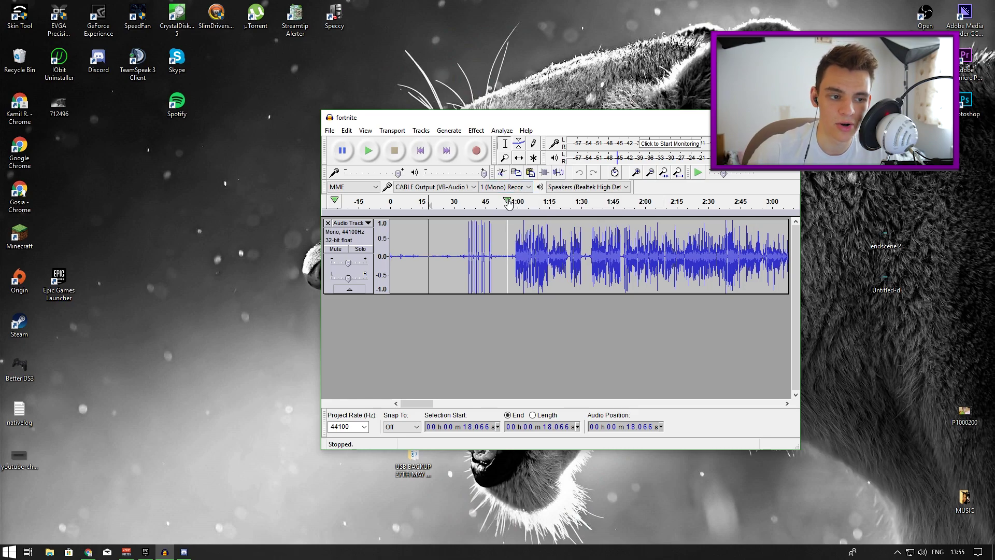
click(585, 187)
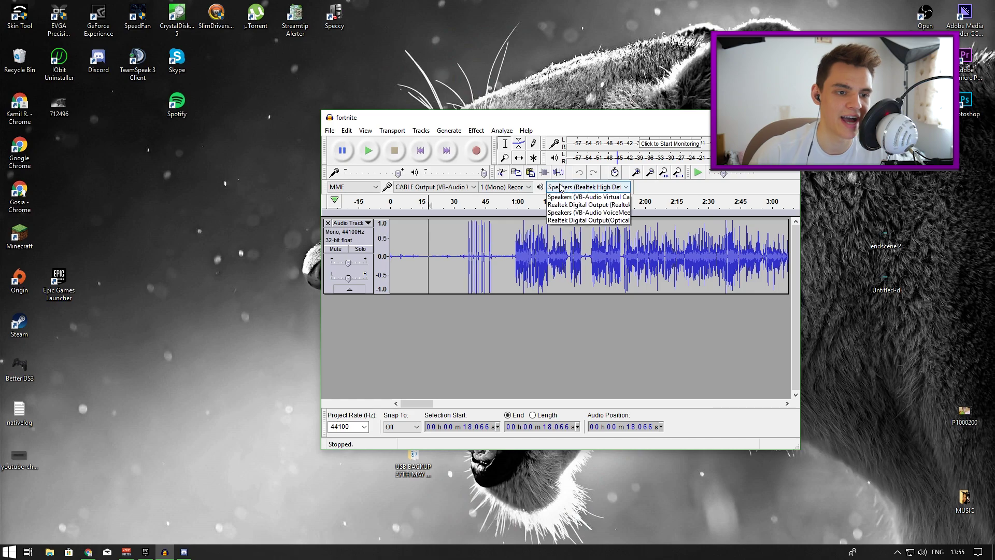
click(599, 189)
Play briefly the quiet opening of the audio track from about 11.8 seconds
click(420, 277)
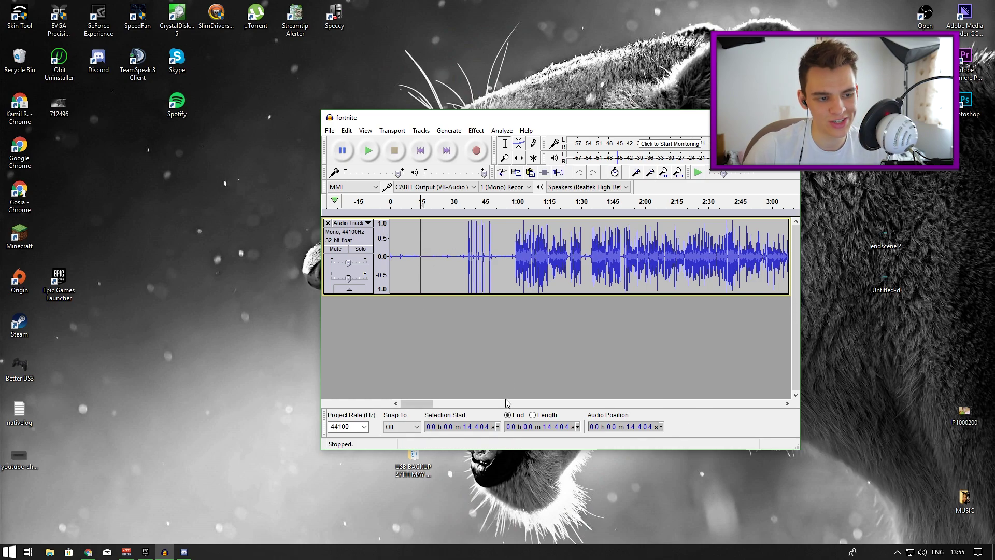
ctrl+scroll(454, 304, up, 1)
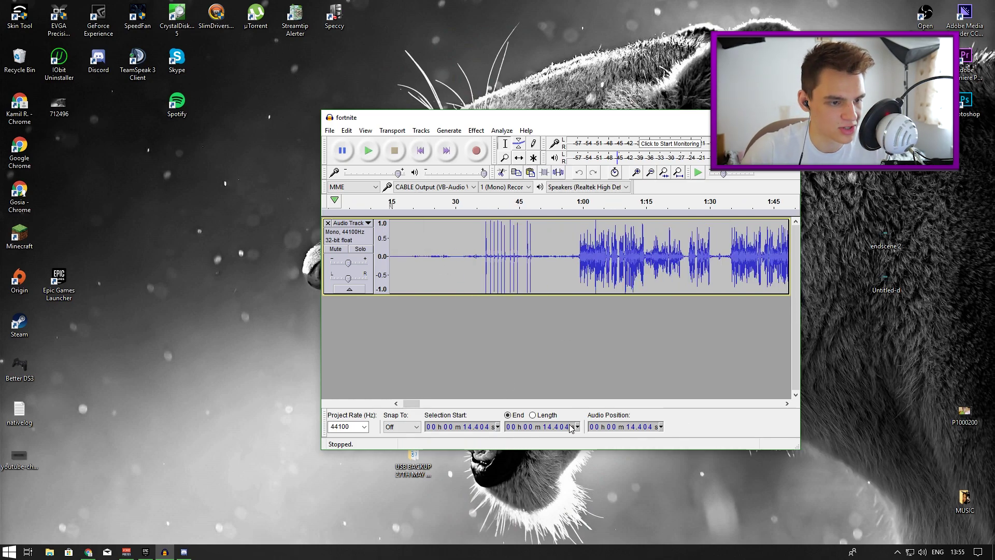
drag(414, 406, 408, 405)
drag(395, 255, 431, 257)
click(441, 257)
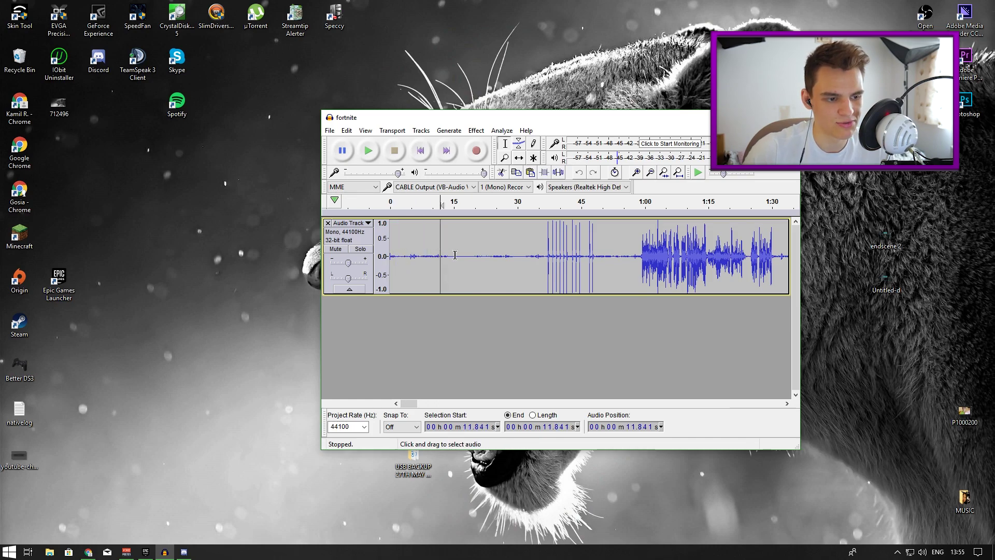
key(space)
key(space)
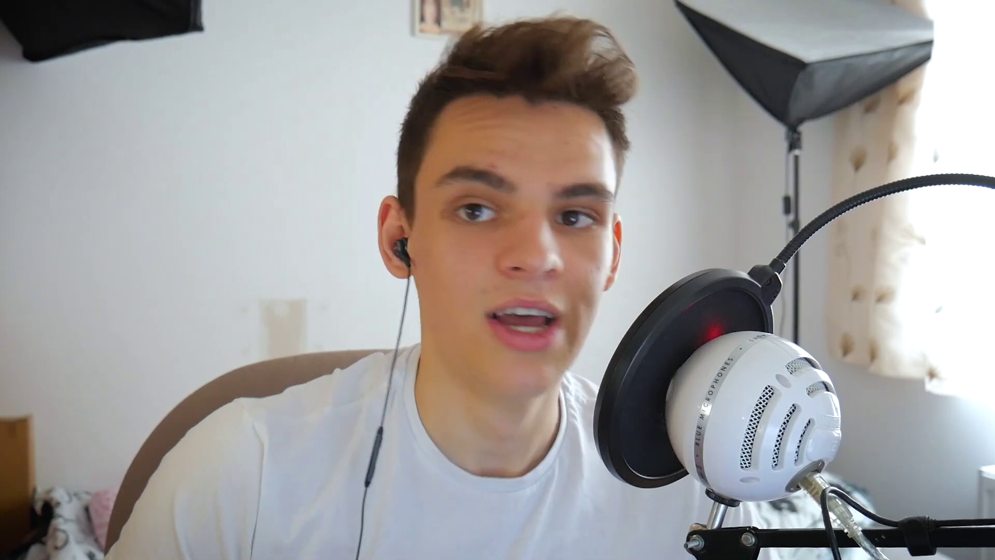
Play the background noise from about 14.6 seconds twice and check its playback level
click(454, 254)
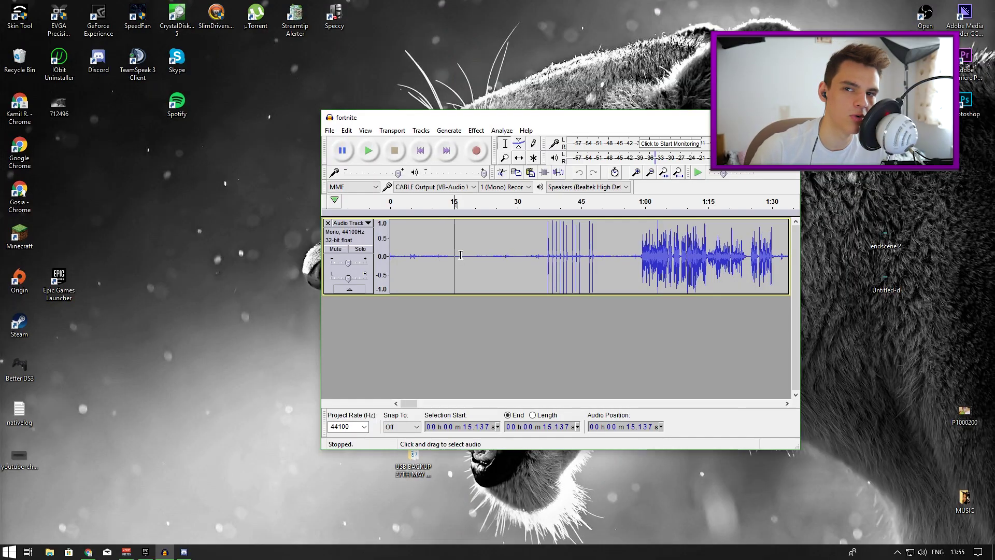
scroll(462, 257, up, 1)
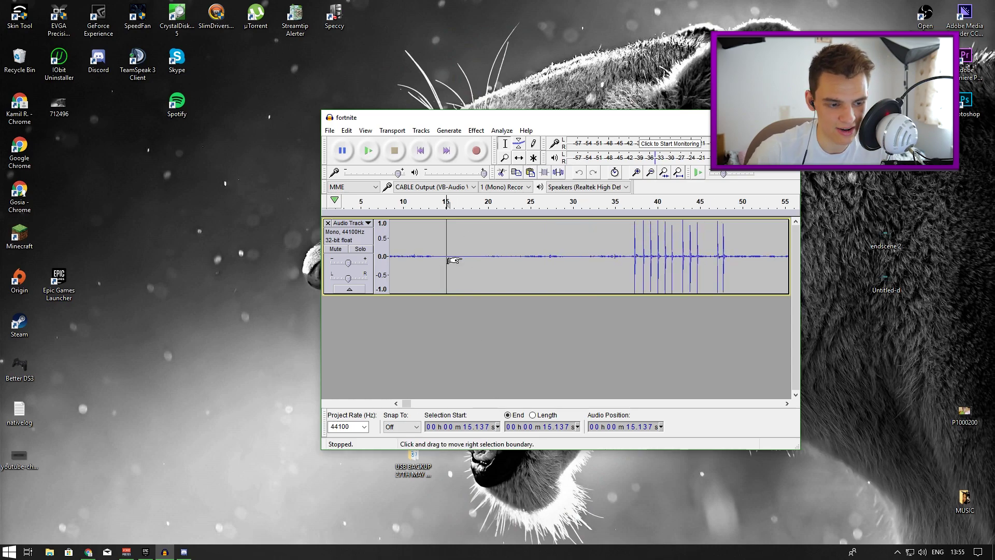
drag(444, 257, 440, 257)
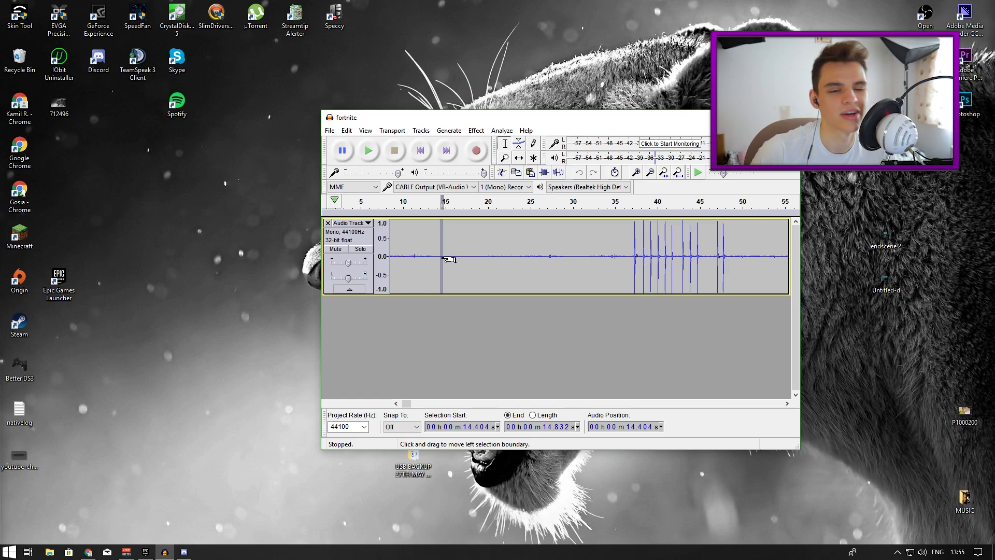
click(437, 254)
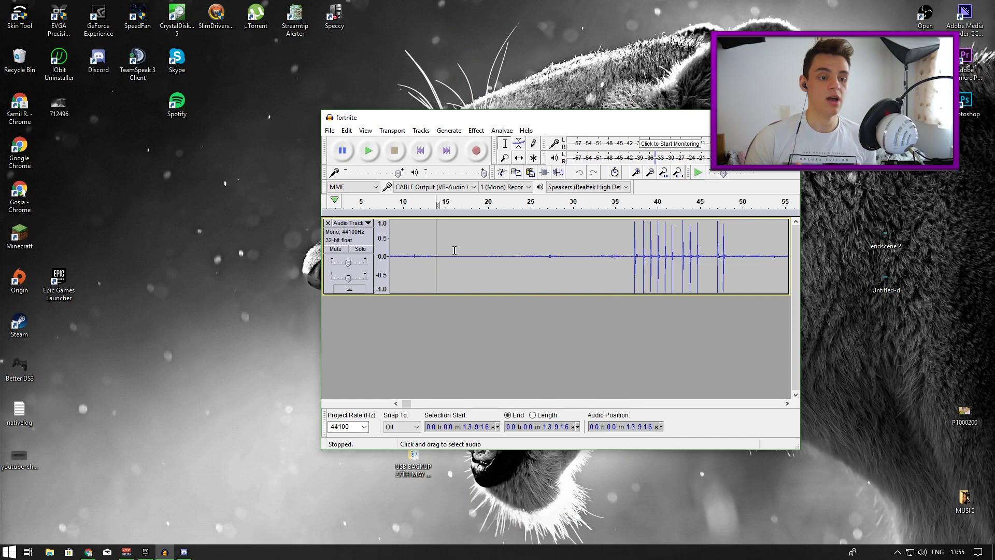
click(442, 258)
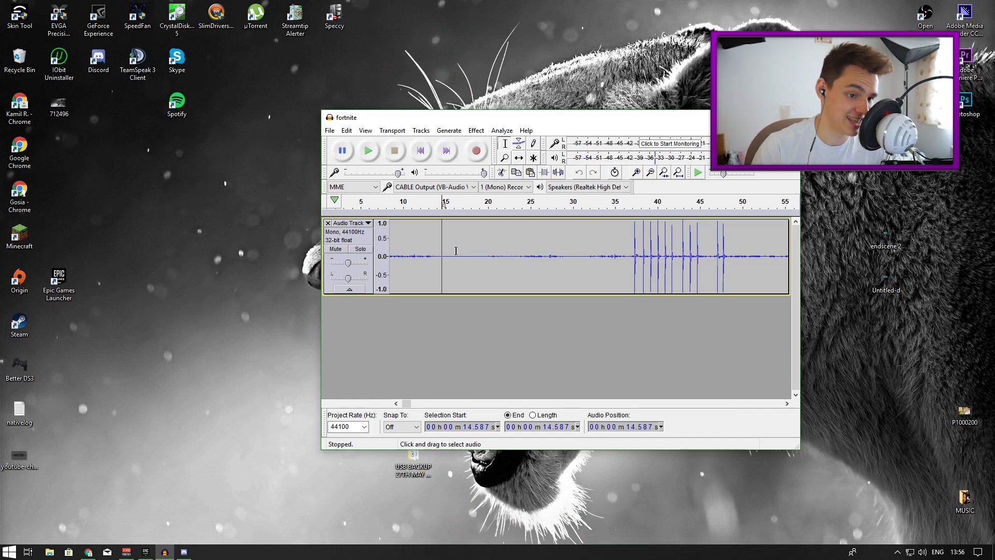
key(space)
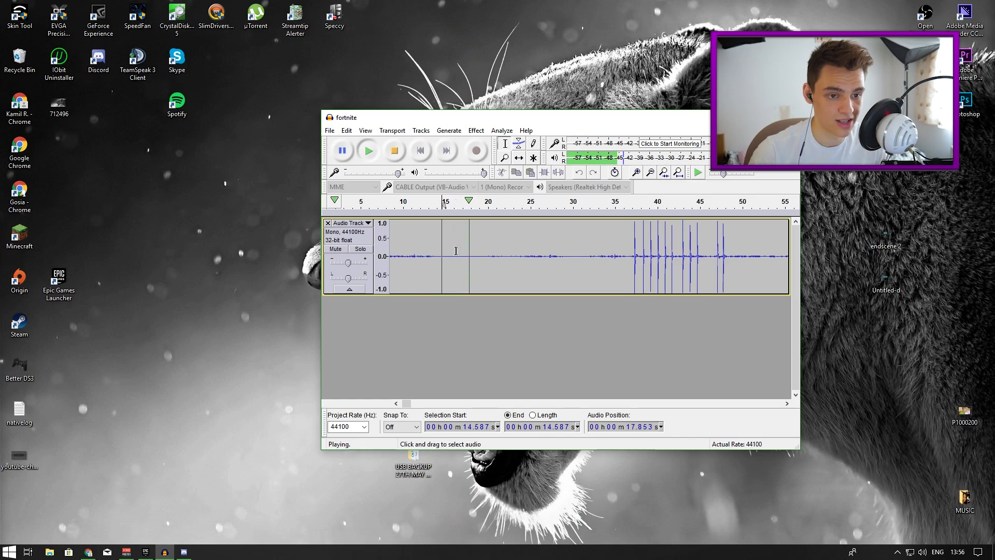
key(space)
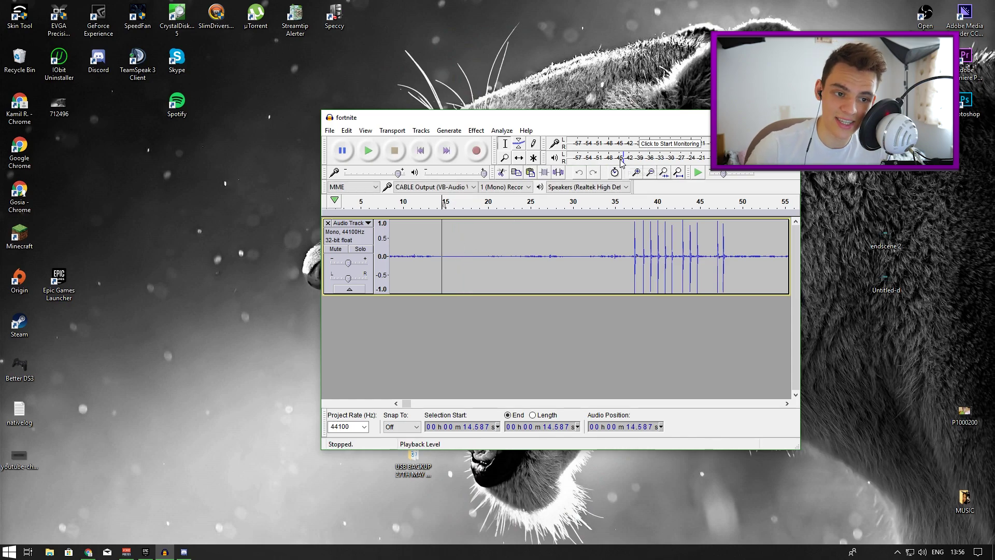
key(space)
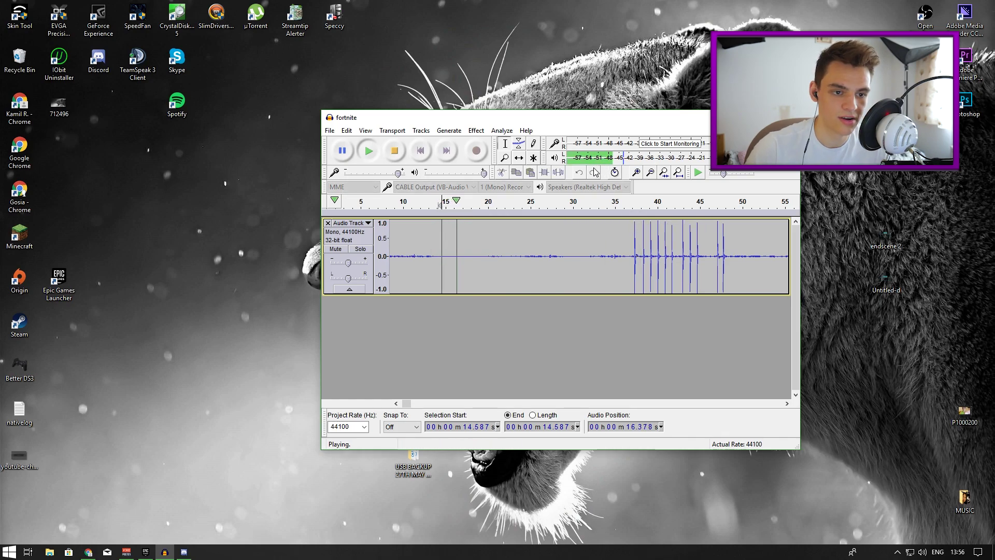
key(space)
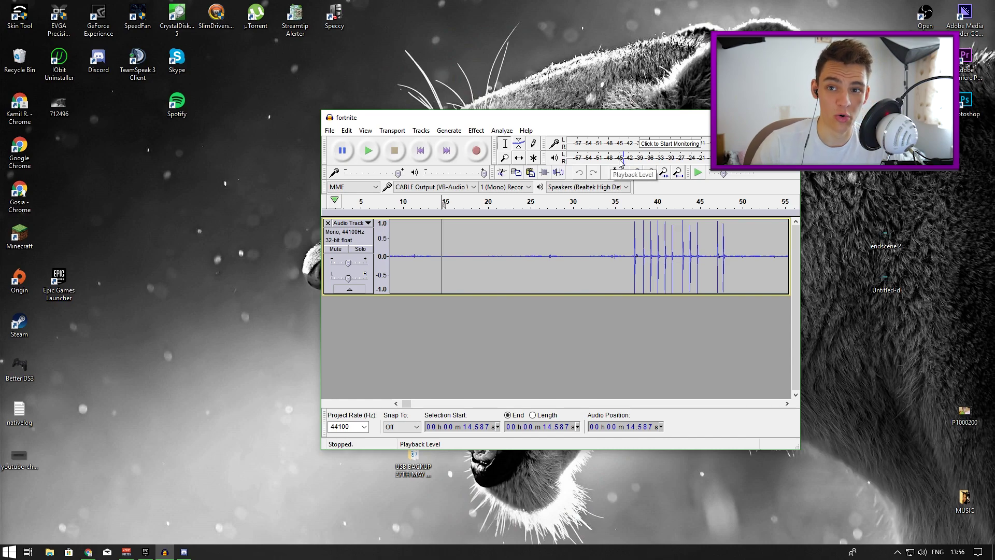
Play the loud spikes in the track from about 36.8 seconds
click(632, 229)
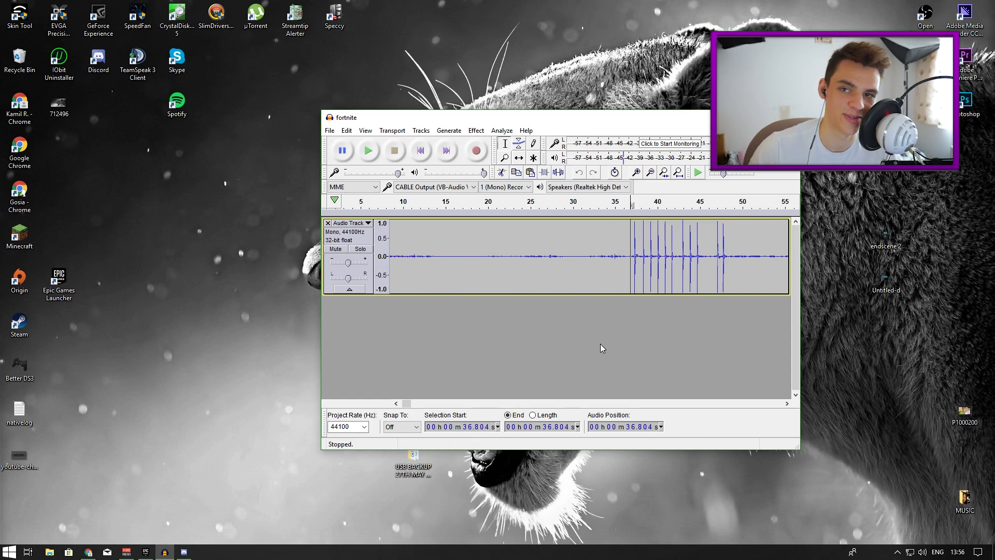
key(space)
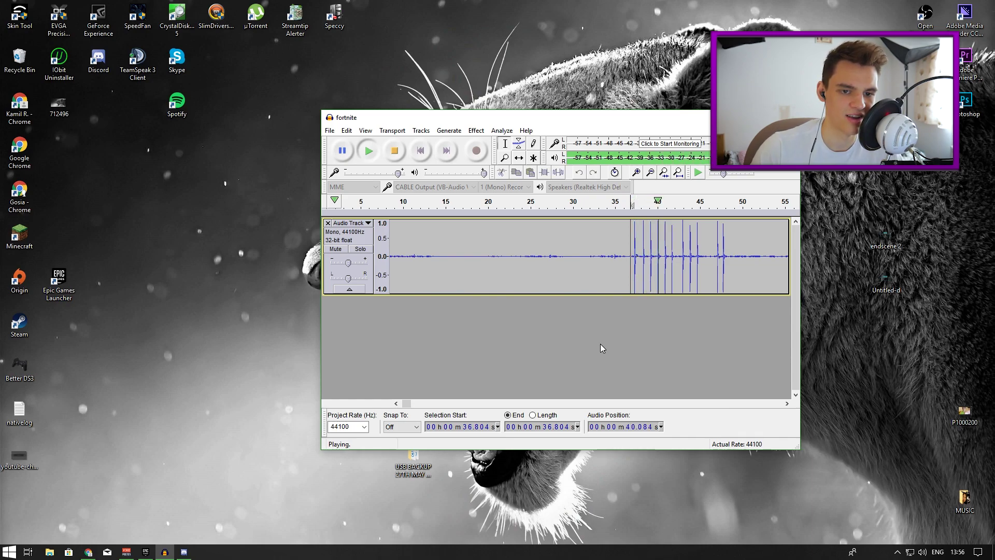
key(space)
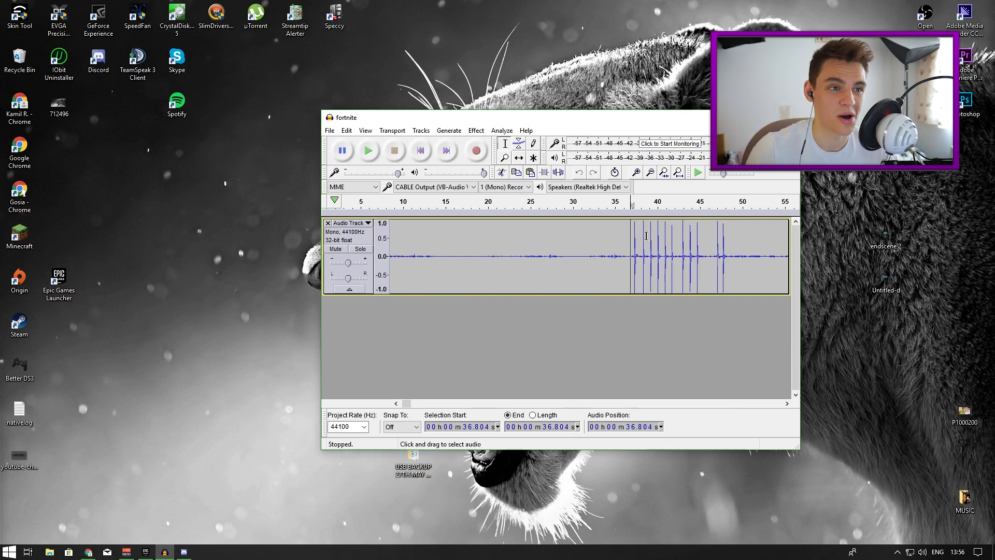
Replay the quiet passage from about 15 seconds and examine its waveform up close for a noise-only stretch
click(442, 212)
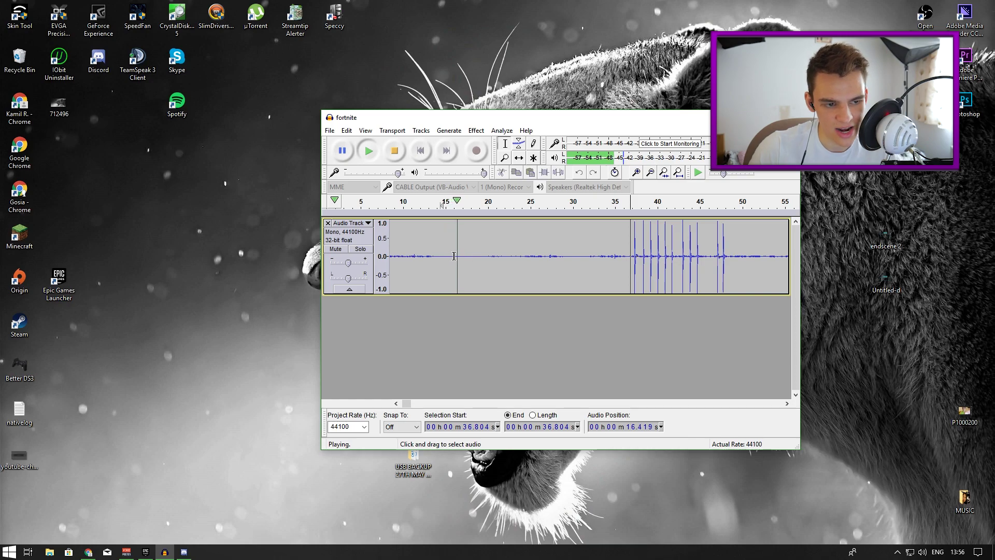
key(space)
drag(437, 256, 476, 257)
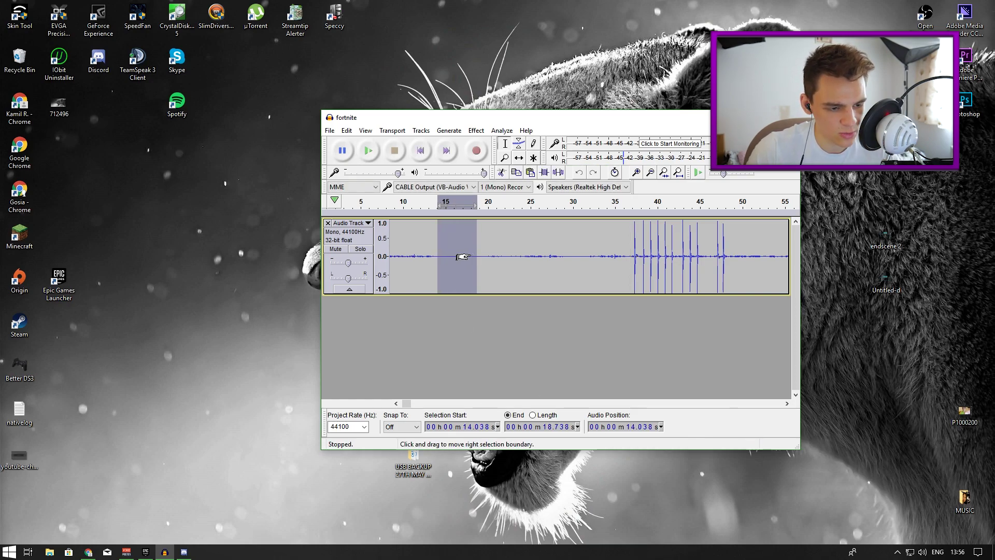
scroll(472, 256, up, 2)
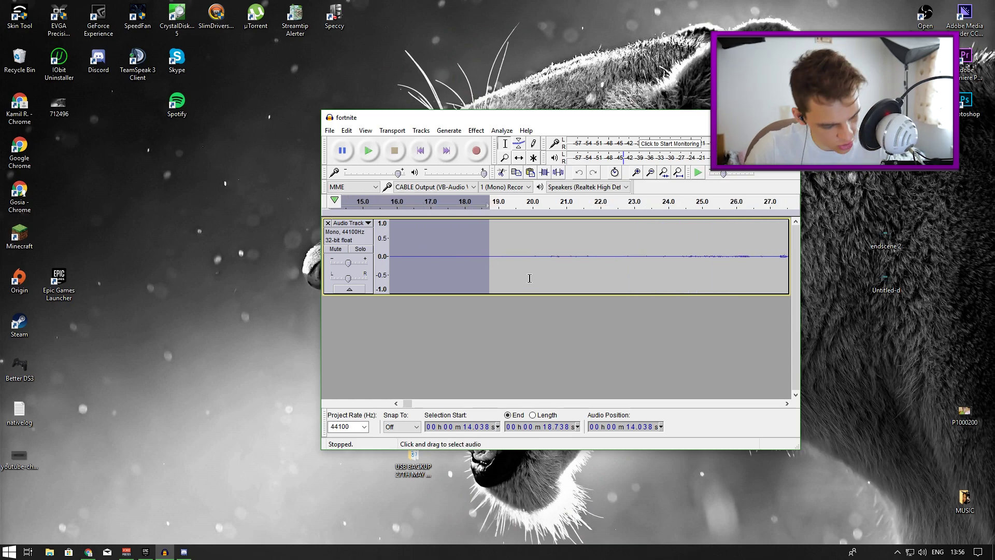
click(438, 256)
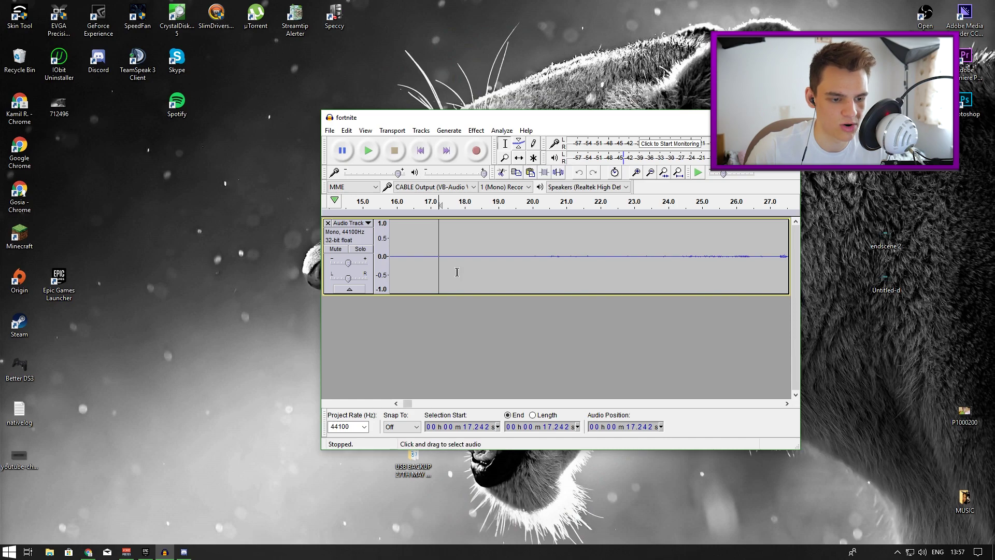
drag(407, 403, 406, 406)
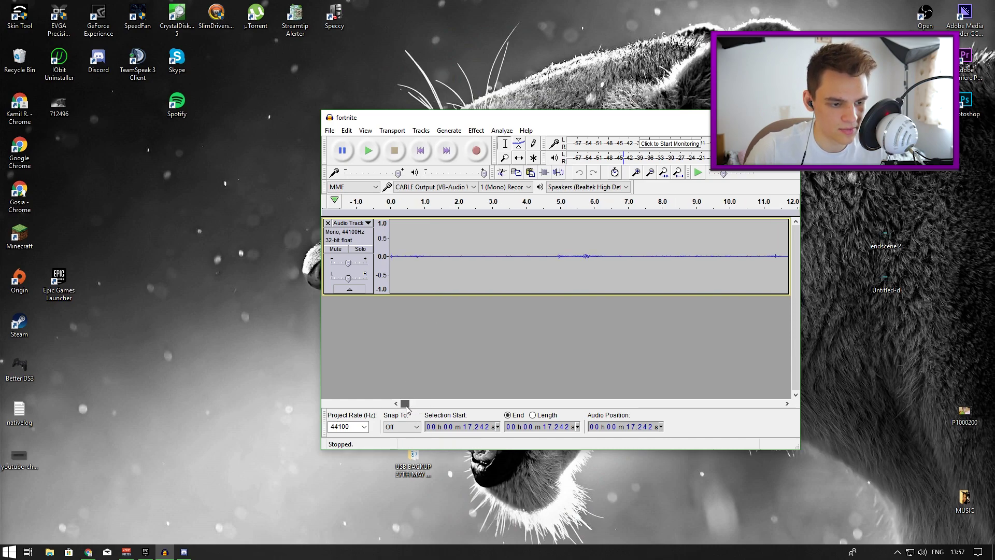
scroll(409, 409, right, 3)
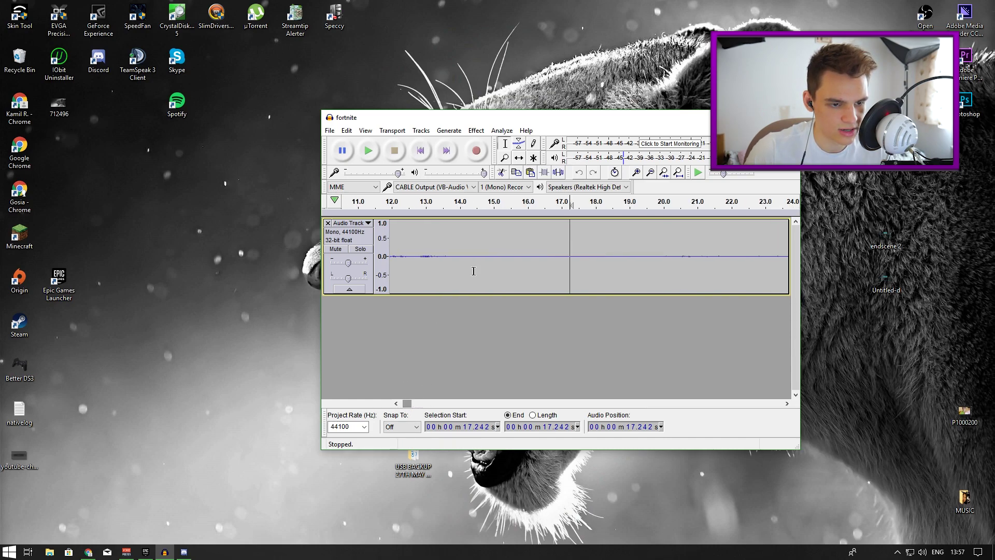
Check by playback where the quiet passage ends and select the noise-only stretch from about 13.9 to 20.3 seconds
drag(474, 255, 656, 269)
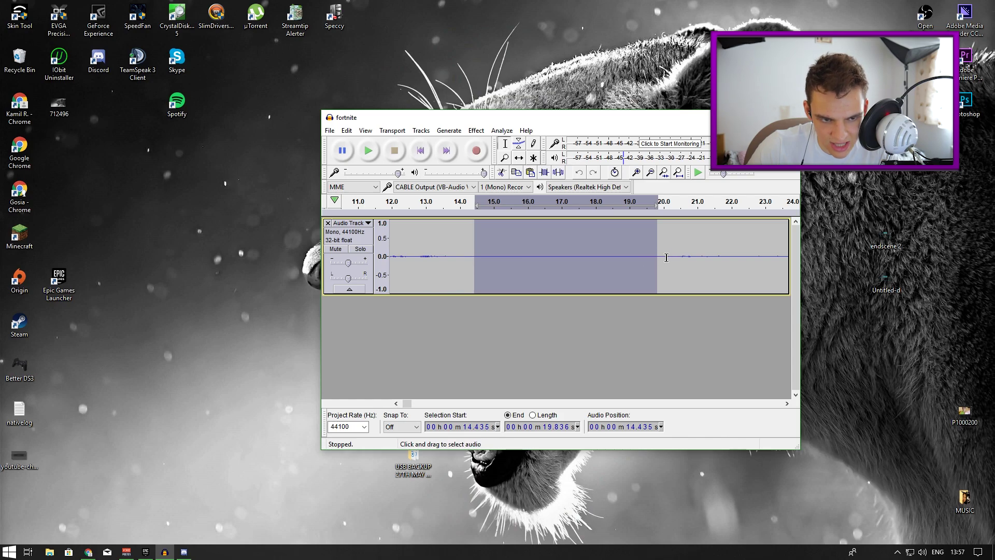
click(660, 257)
key(space)
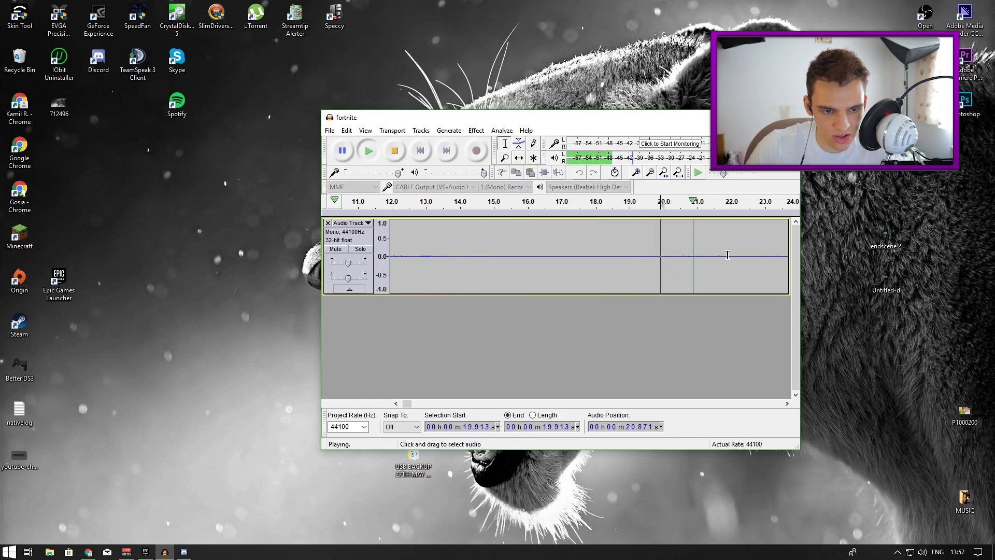
key(space)
drag(672, 257, 457, 270)
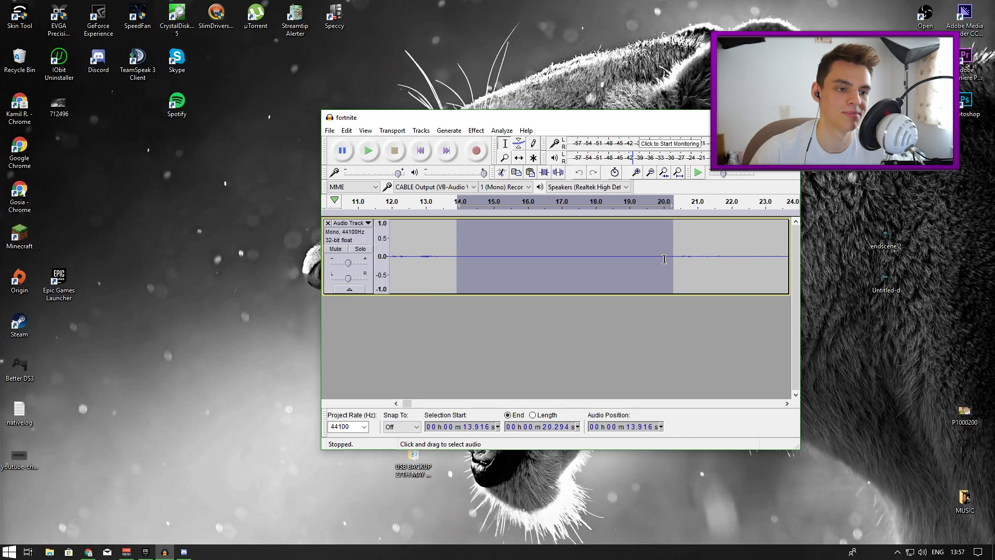
Capture a noise profile from the selected stretch with the Noise Reduction effect
click(476, 131)
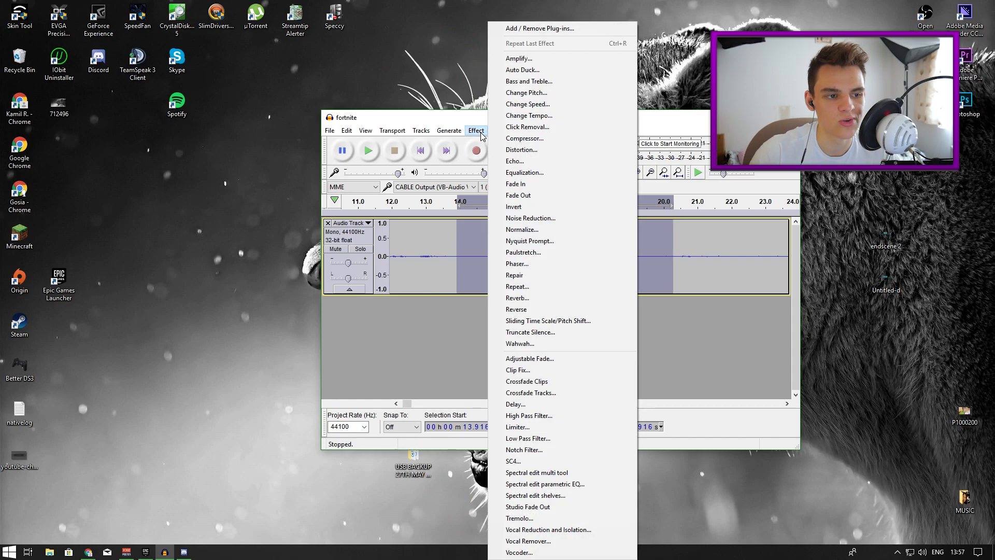
click(518, 218)
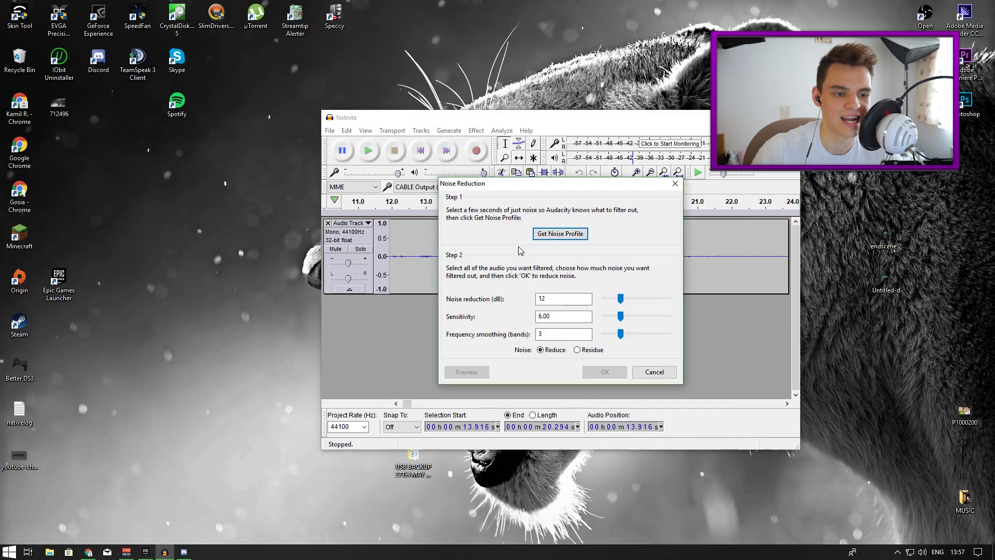
click(568, 235)
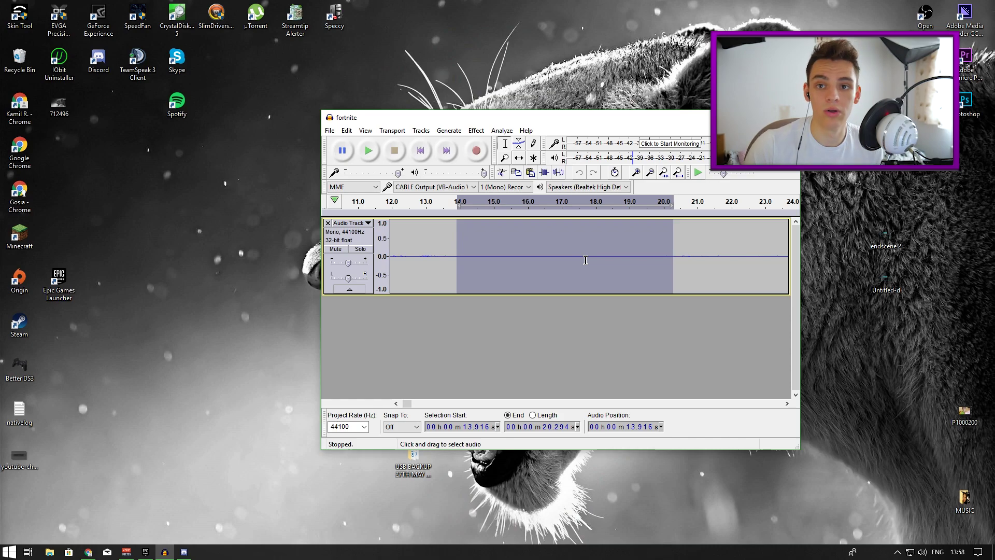
Select the entire track and apply Noise Reduction with 12 dB reduction, sensitivity 6.00 and 3 frequency smoothing bands
click(535, 259)
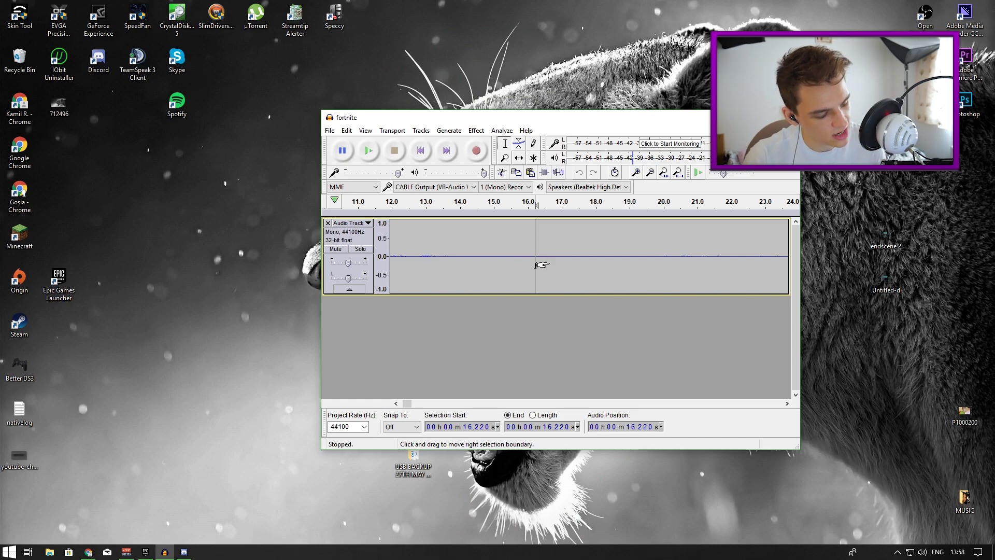
key(ctrl+a)
scroll(503, 270, down, 8)
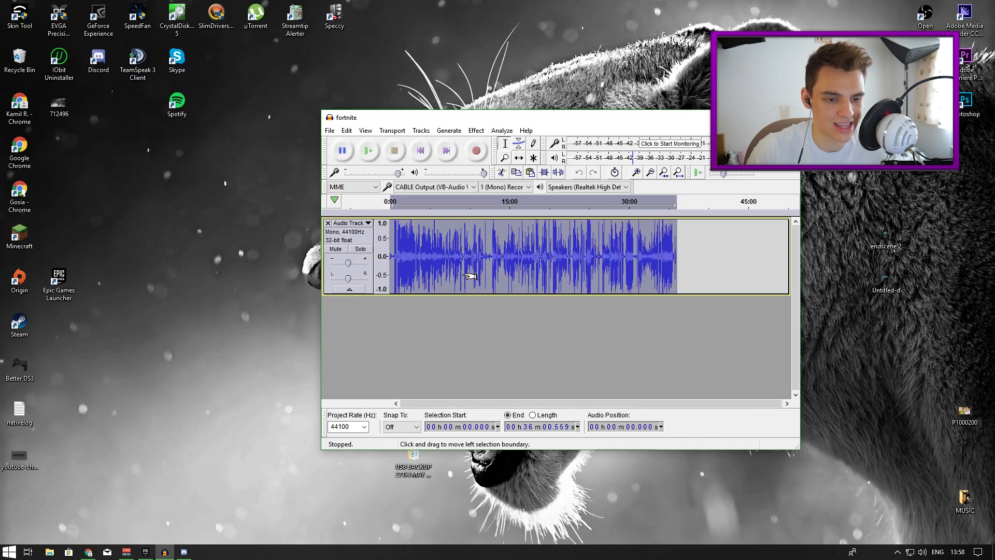
scroll(439, 271, up, 2)
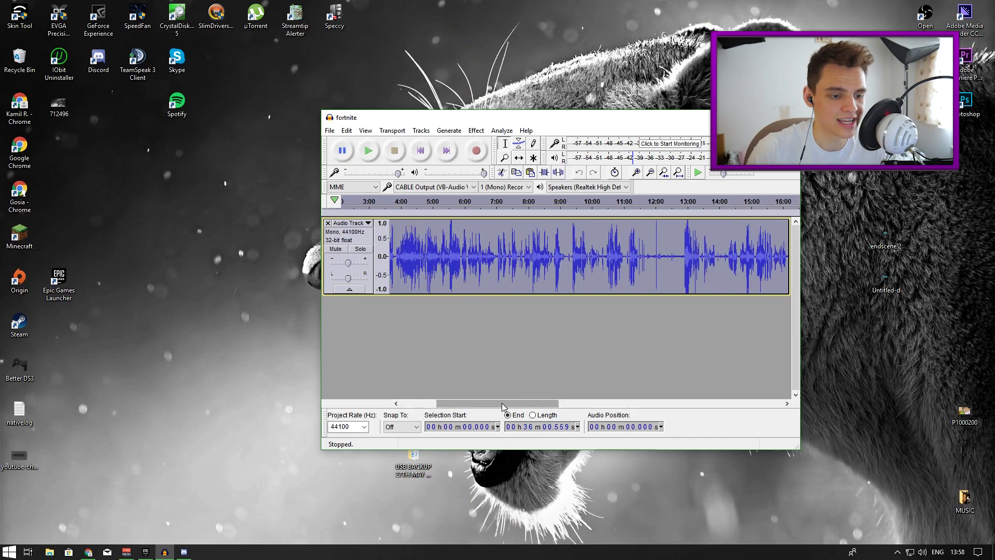
drag(510, 403, 474, 403)
click(525, 256)
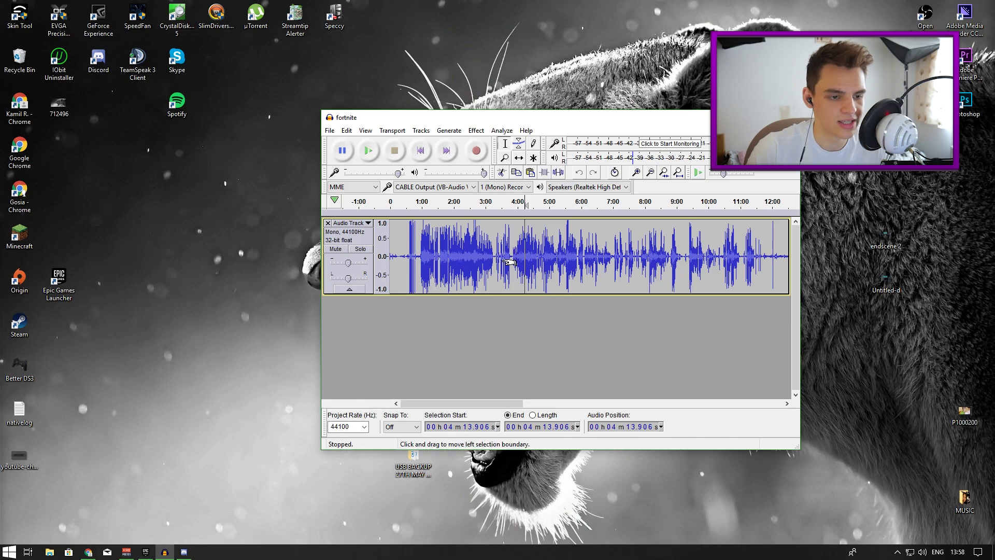
key(ctrl+a)
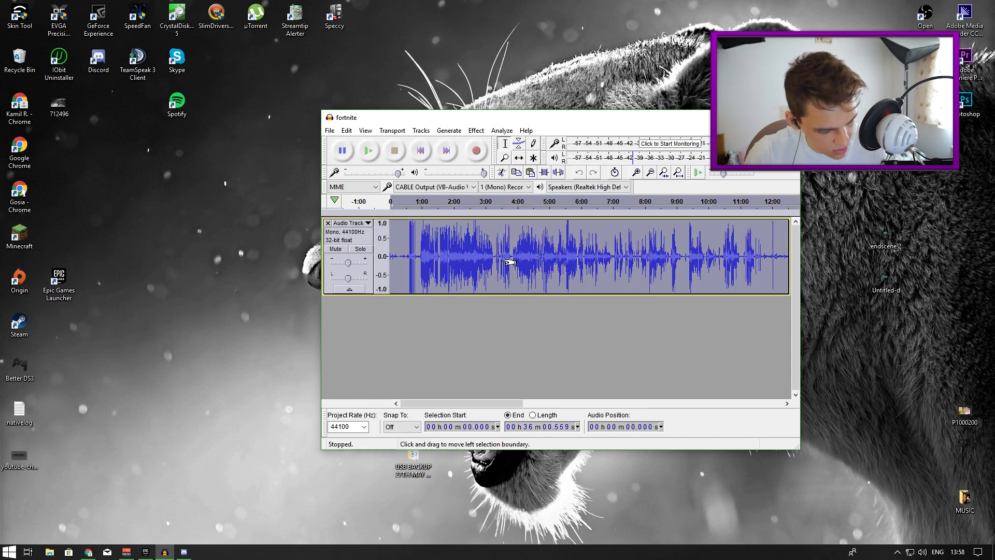
click(476, 130)
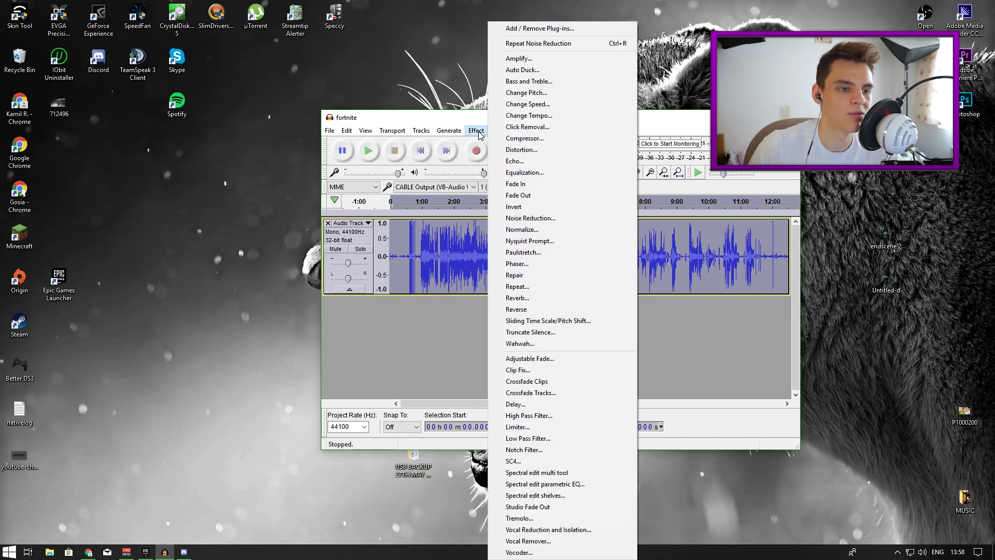
click(530, 218)
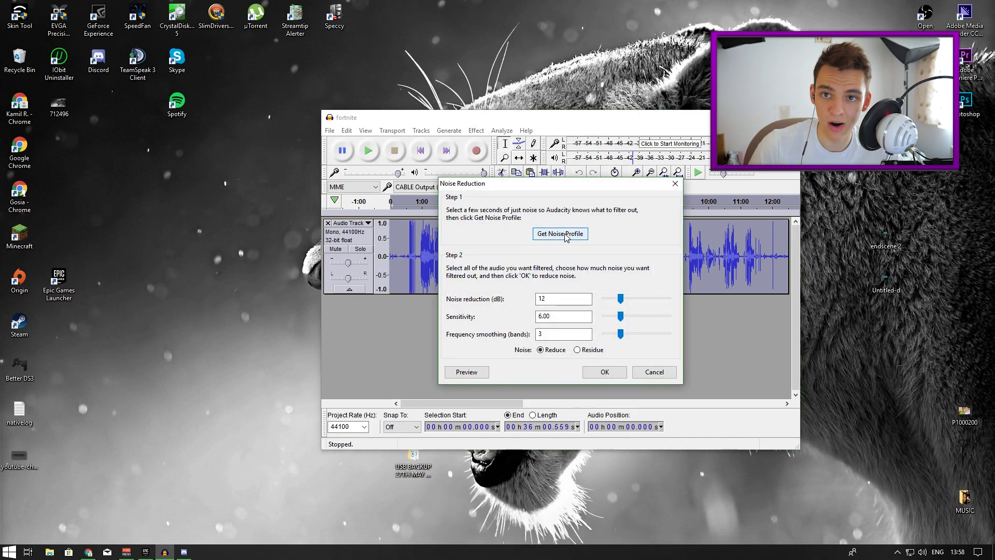
click(605, 372)
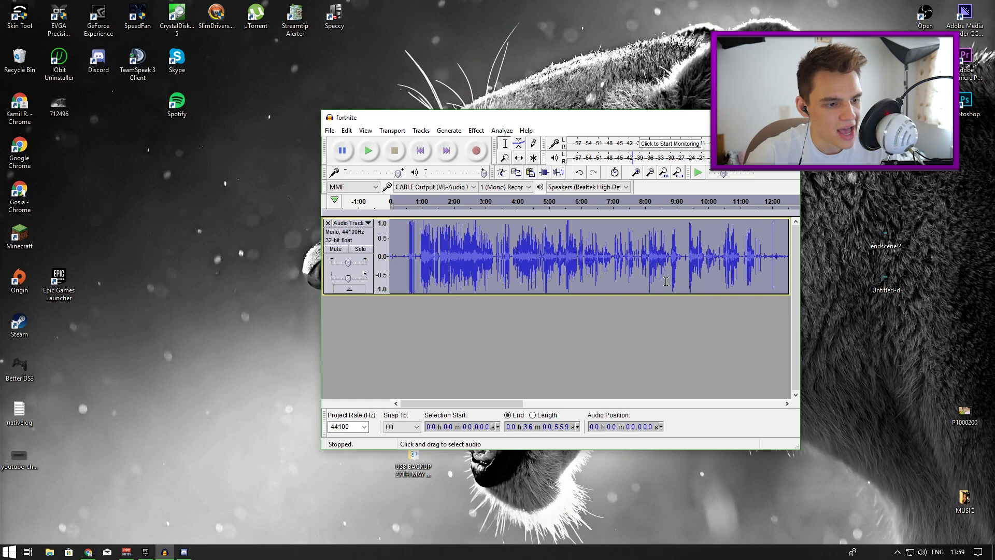
Play the quiet passage from about 13.8 seconds to check the background noise
click(399, 259)
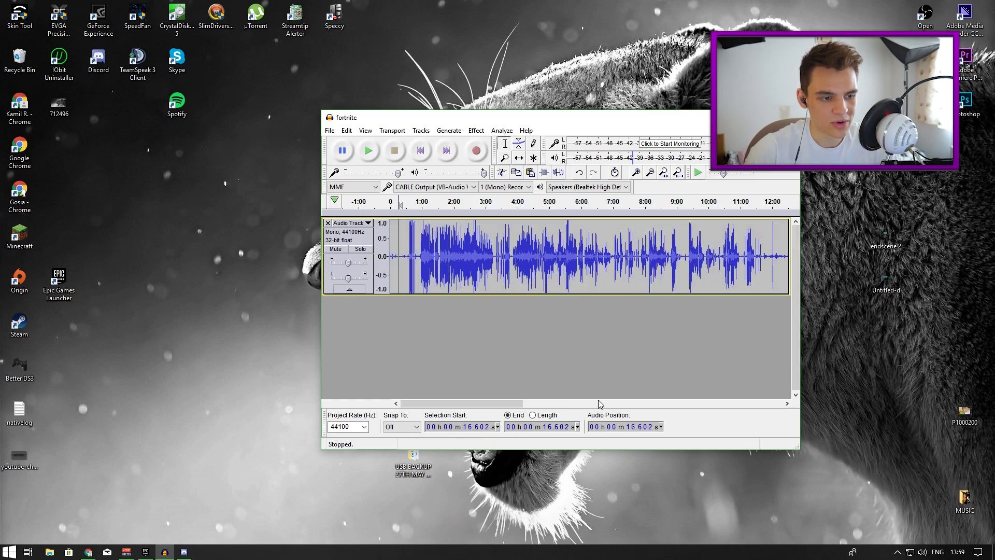
ctrl+scroll(403, 253, up, 3)
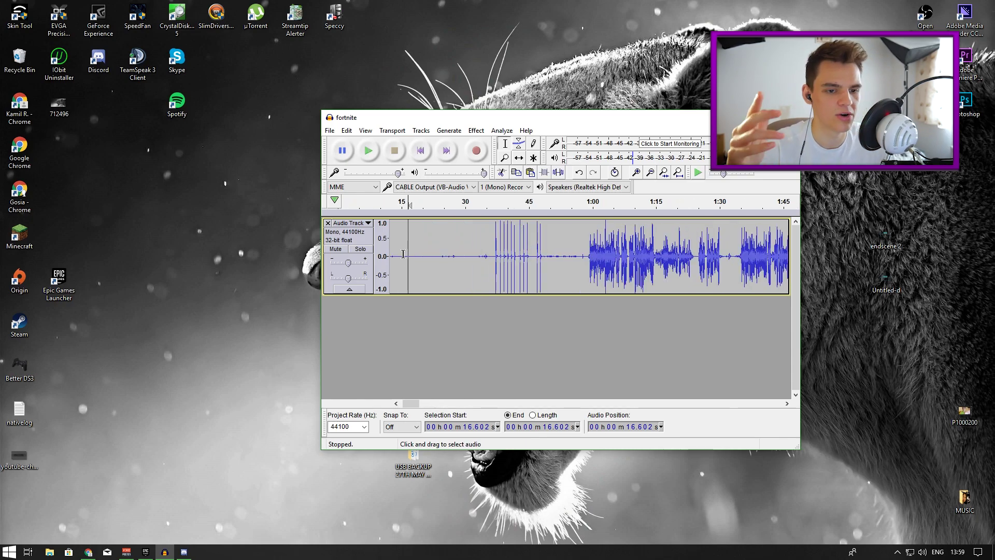
click(397, 259)
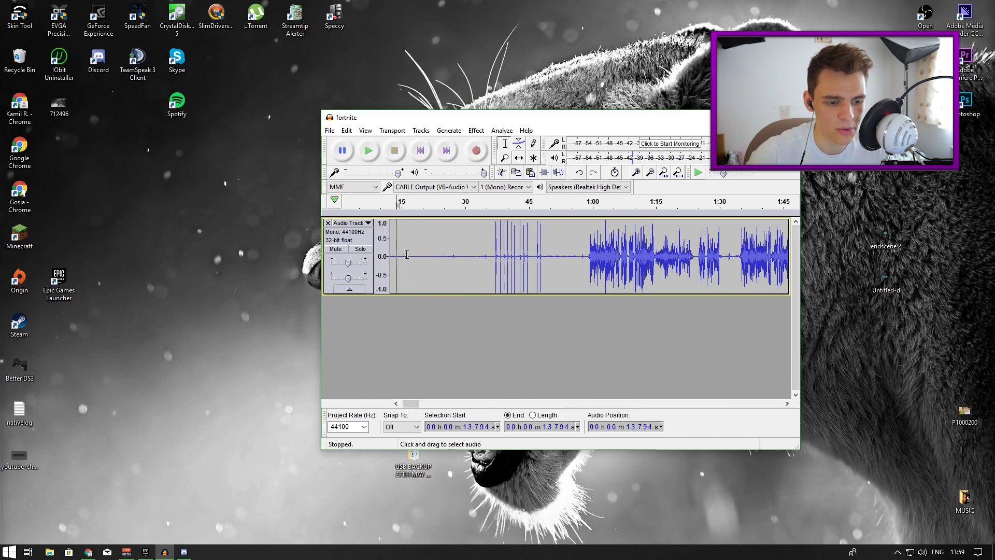
ctrl+scroll(399, 266, up, 1)
drag(413, 402, 411, 402)
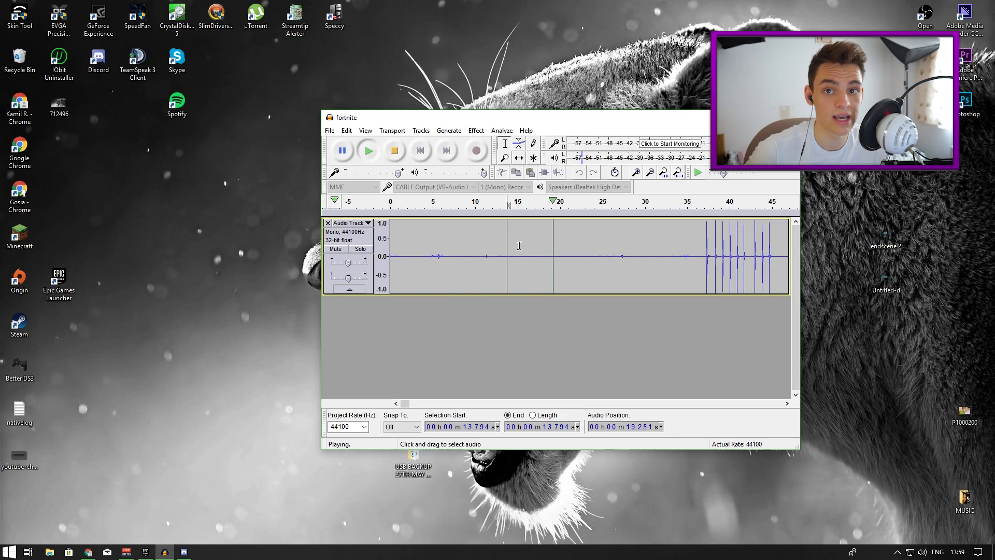
key(space)
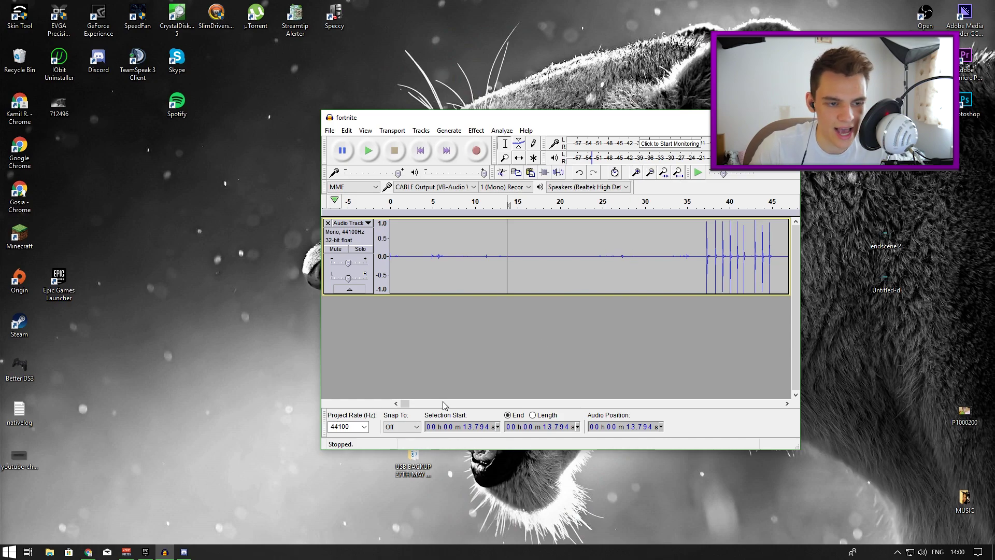
Play the speech section from about 1 minute 33.8 seconds to check how the voice sounds
drag(406, 408, 422, 405)
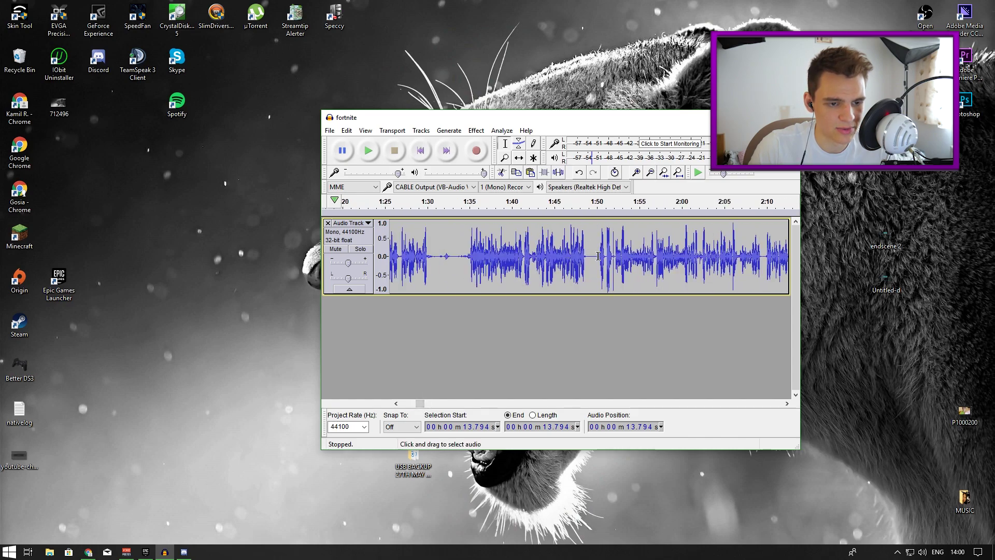
click(458, 253)
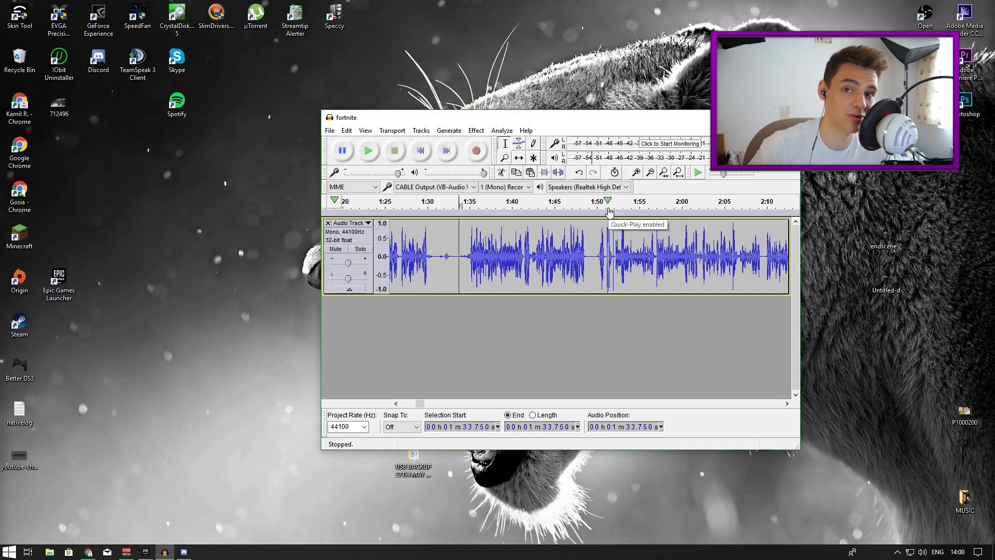
key(space)
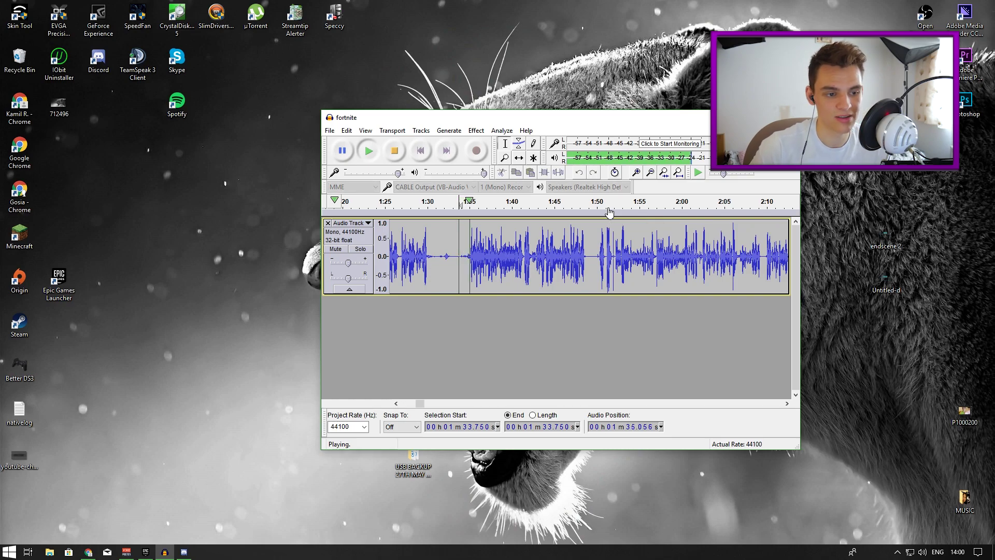